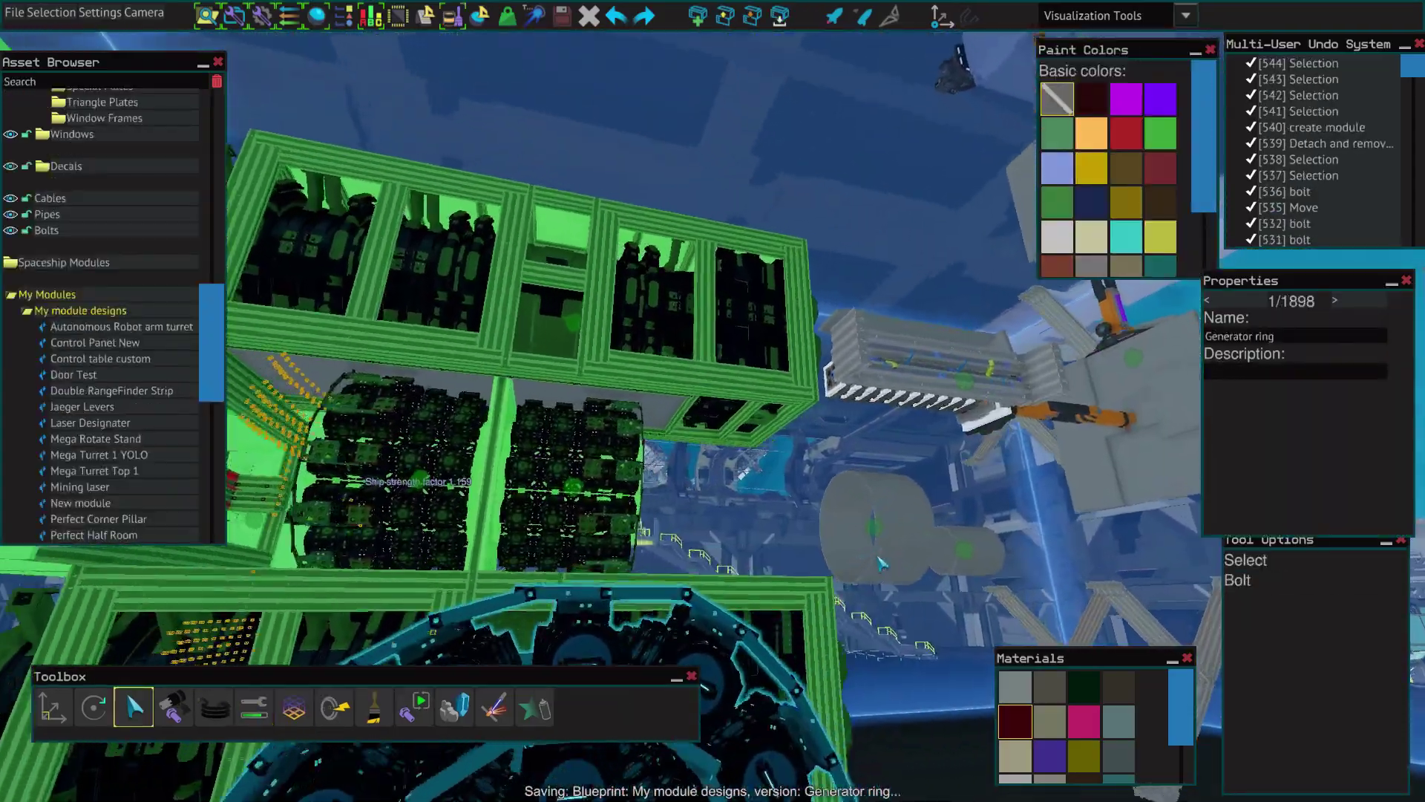
key("w")
key("d")
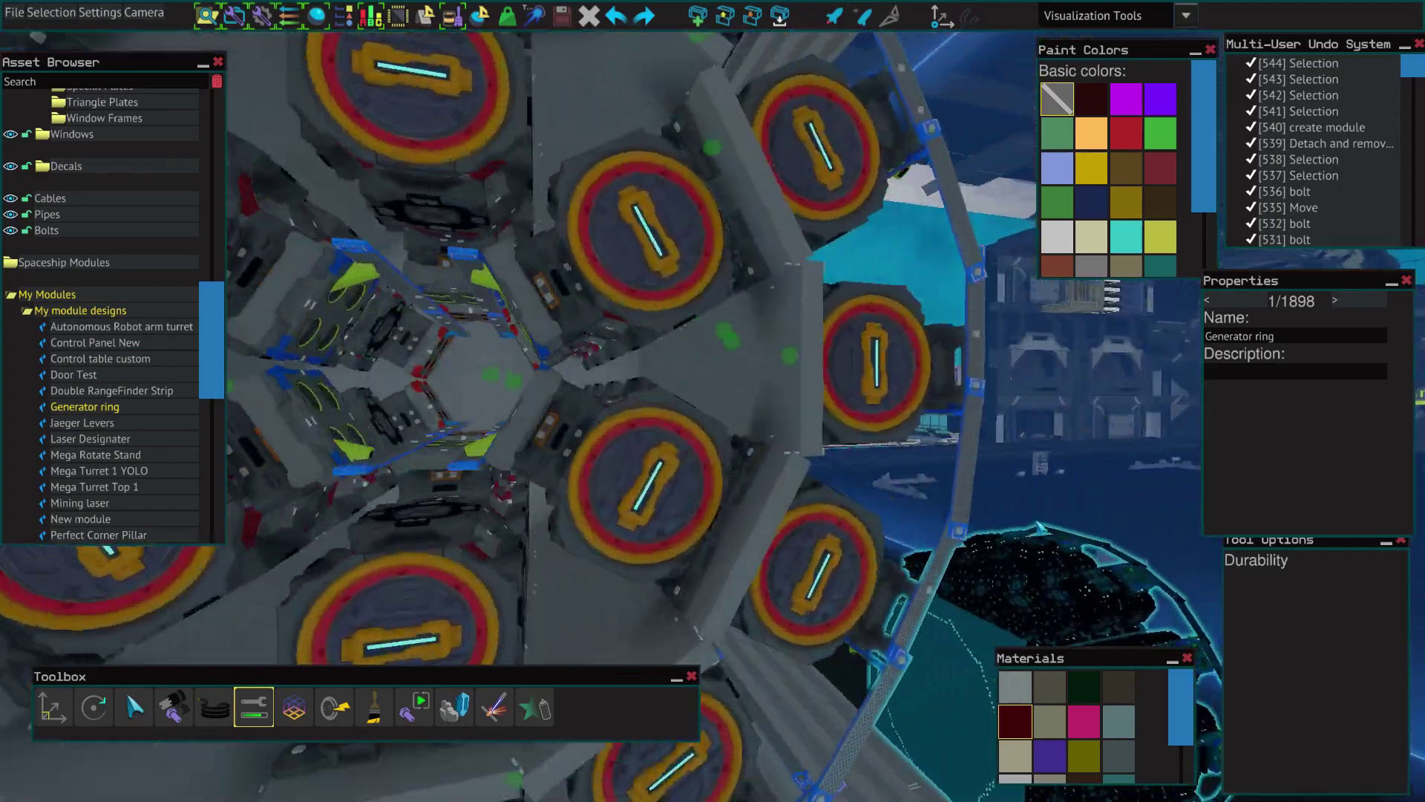
key("d")
key("s")
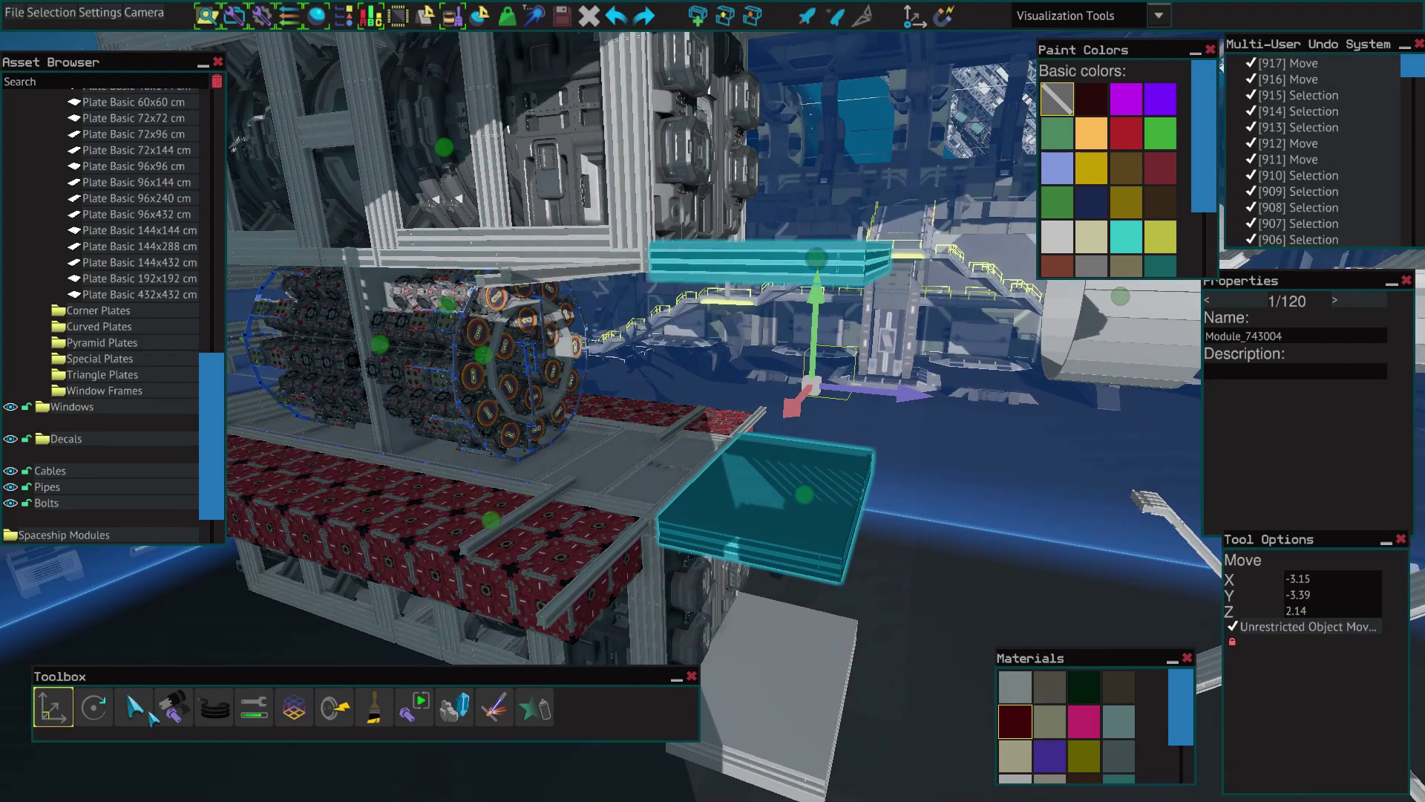
Step: Clear the plate selection and check the durability of the plates attached to the frame's end
left_click(144, 714)
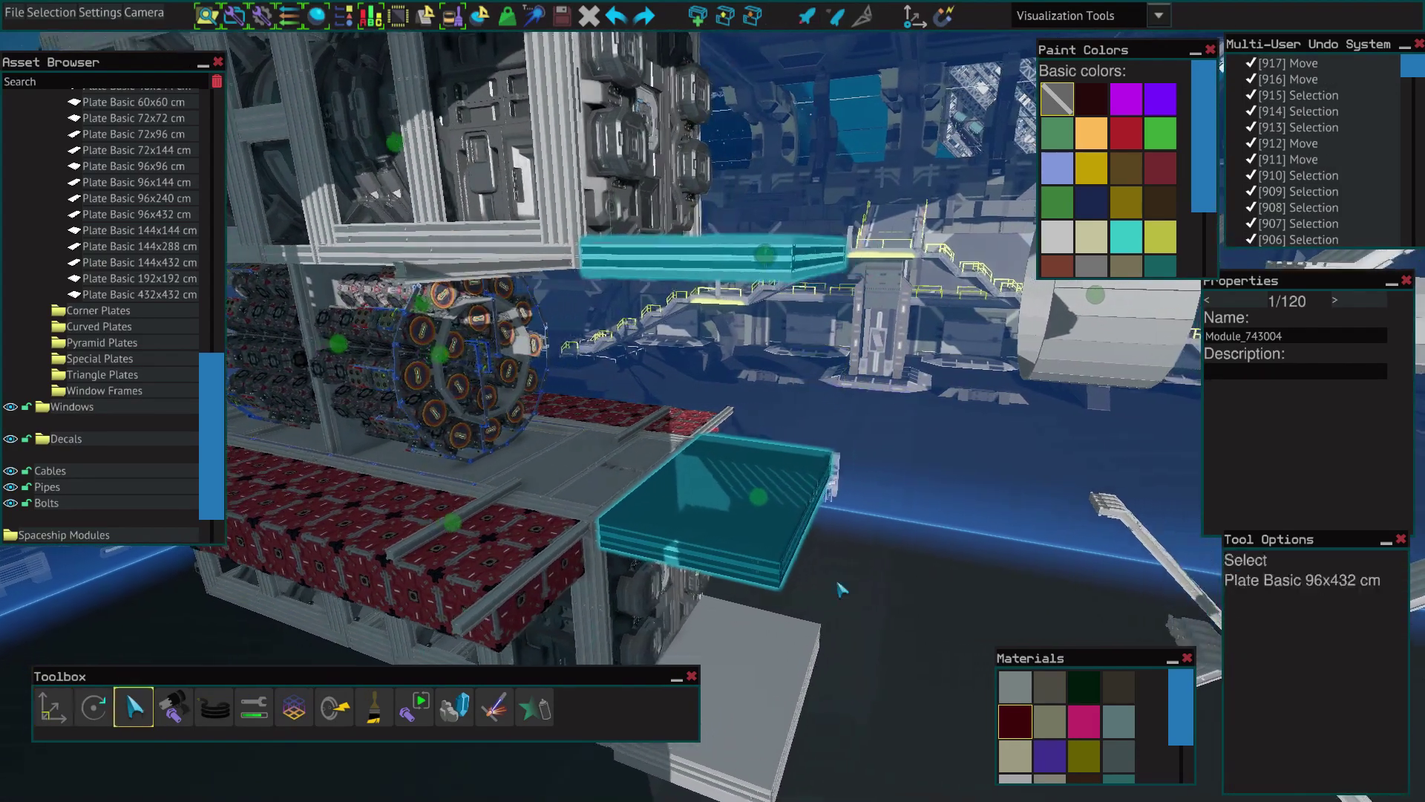
left_click(898, 542)
key("w")
key("s")
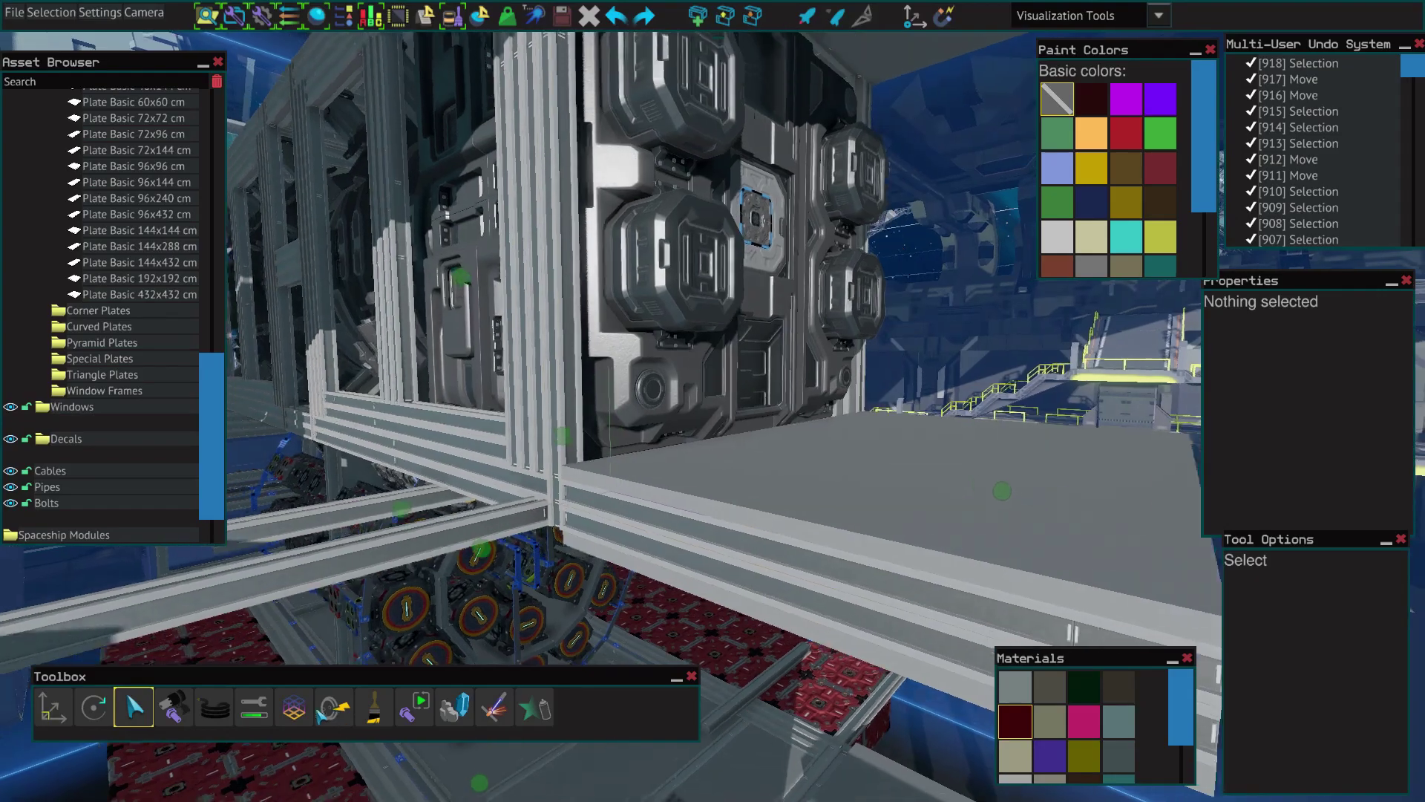
key("6")
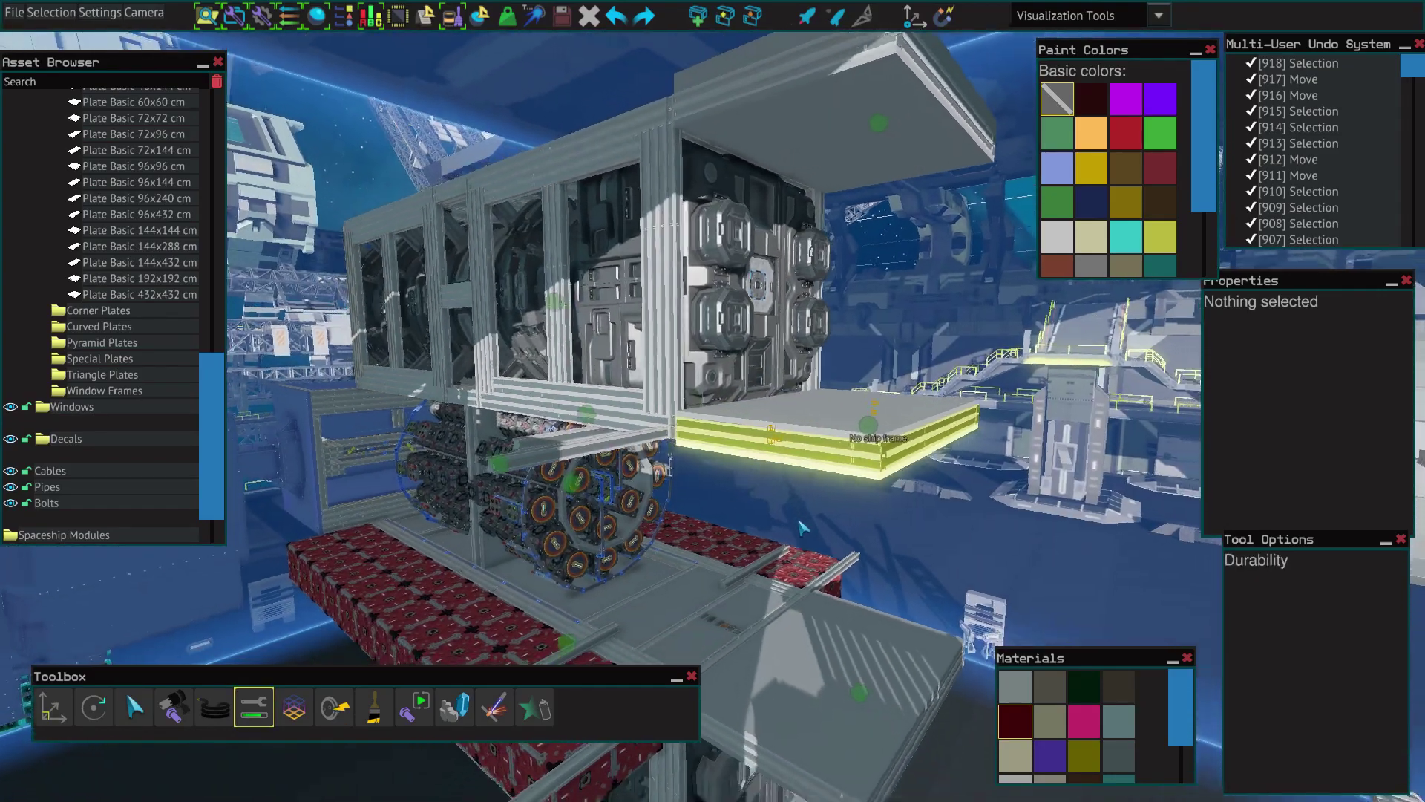
Step: Weld all beams across the whole ship, including the crossbeams around the frame's end
key("a")
left_click(490, 705)
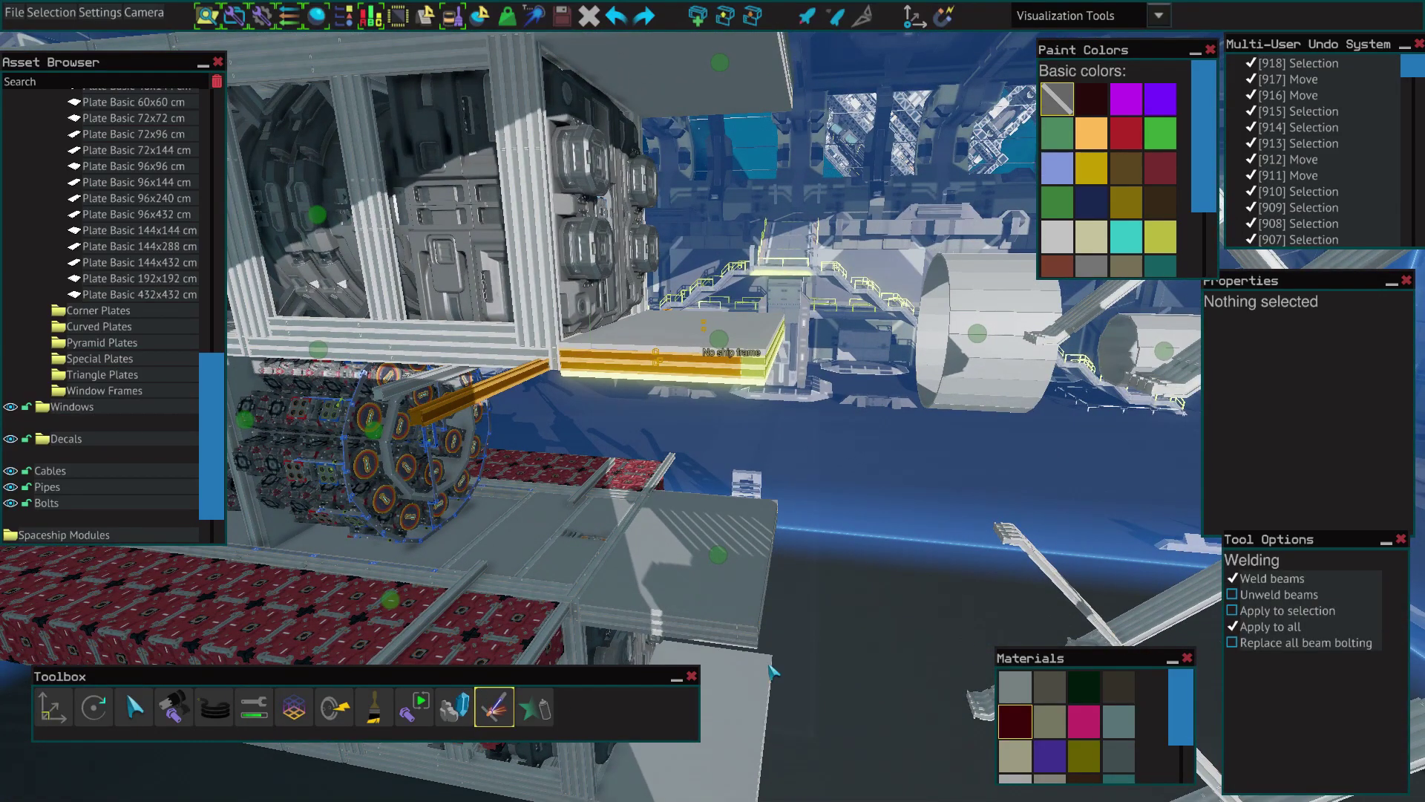
key("a")
key("s")
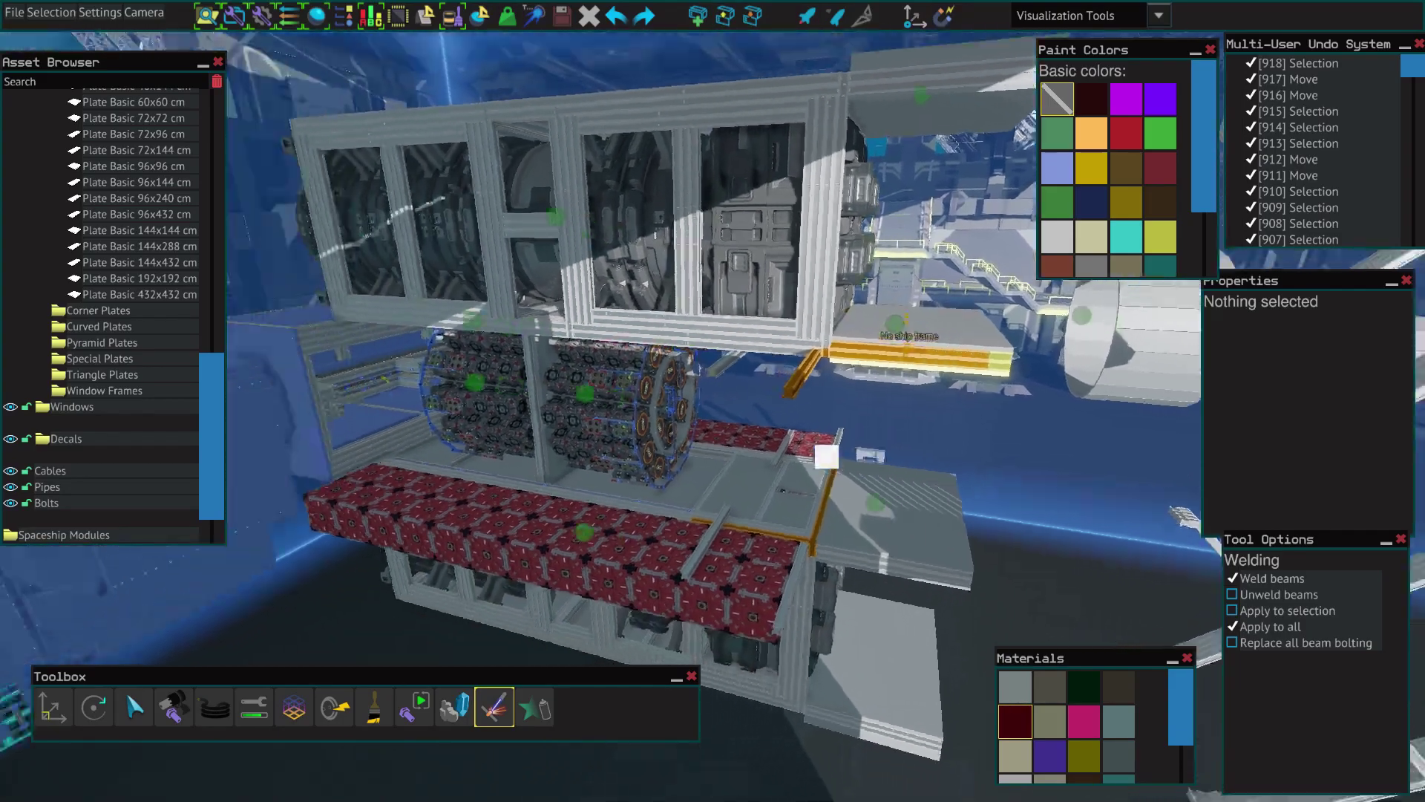
key("w")
key("d")
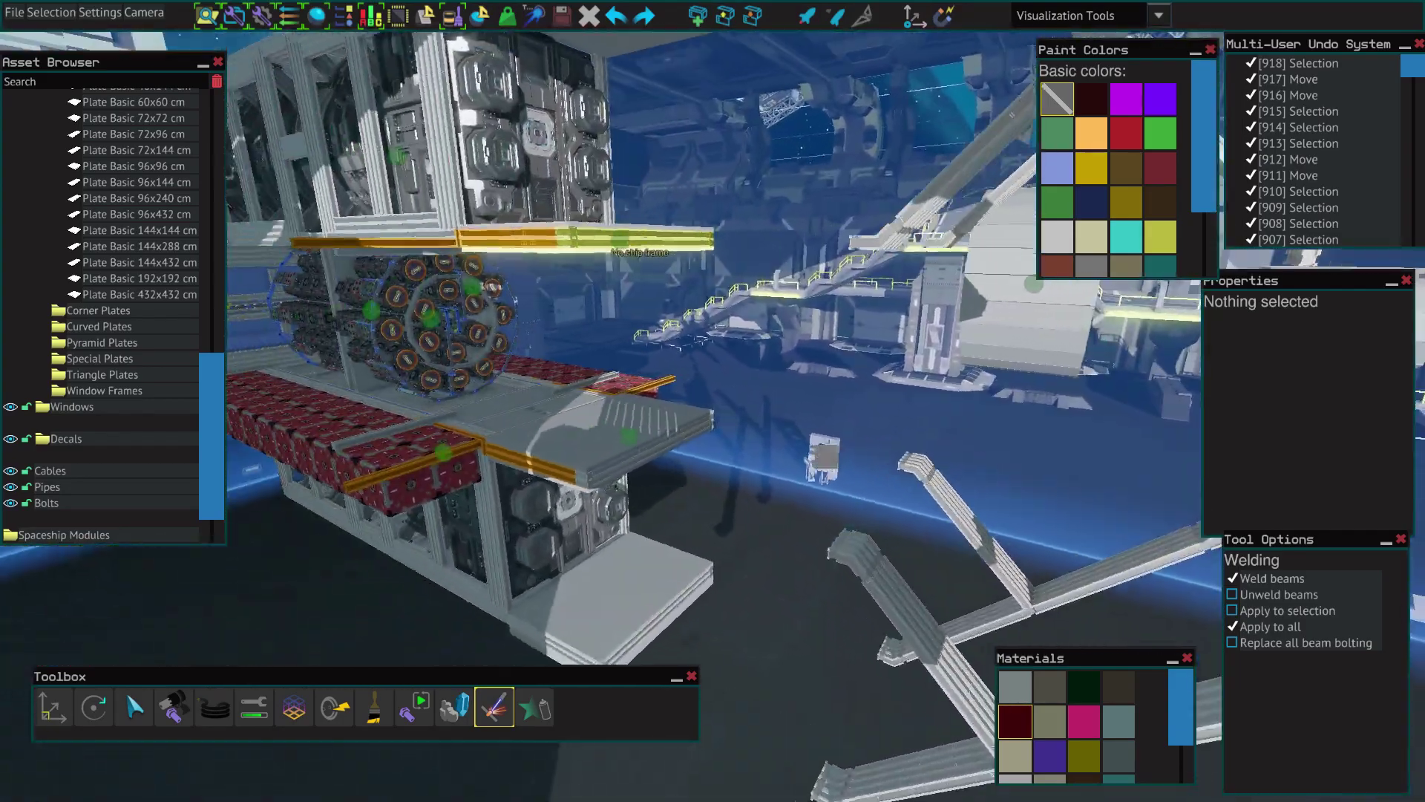
key("d")
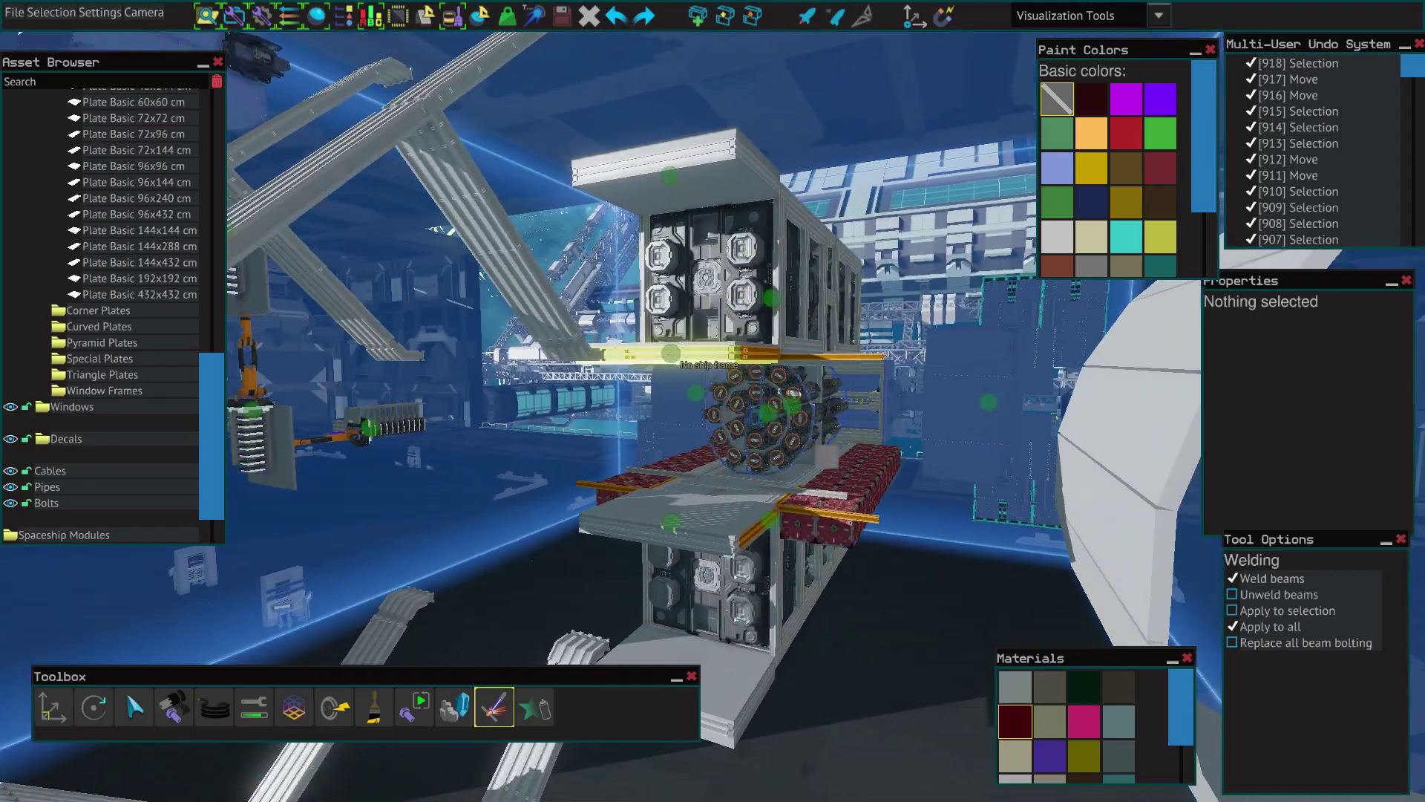
left_click(820, 453)
key("a")
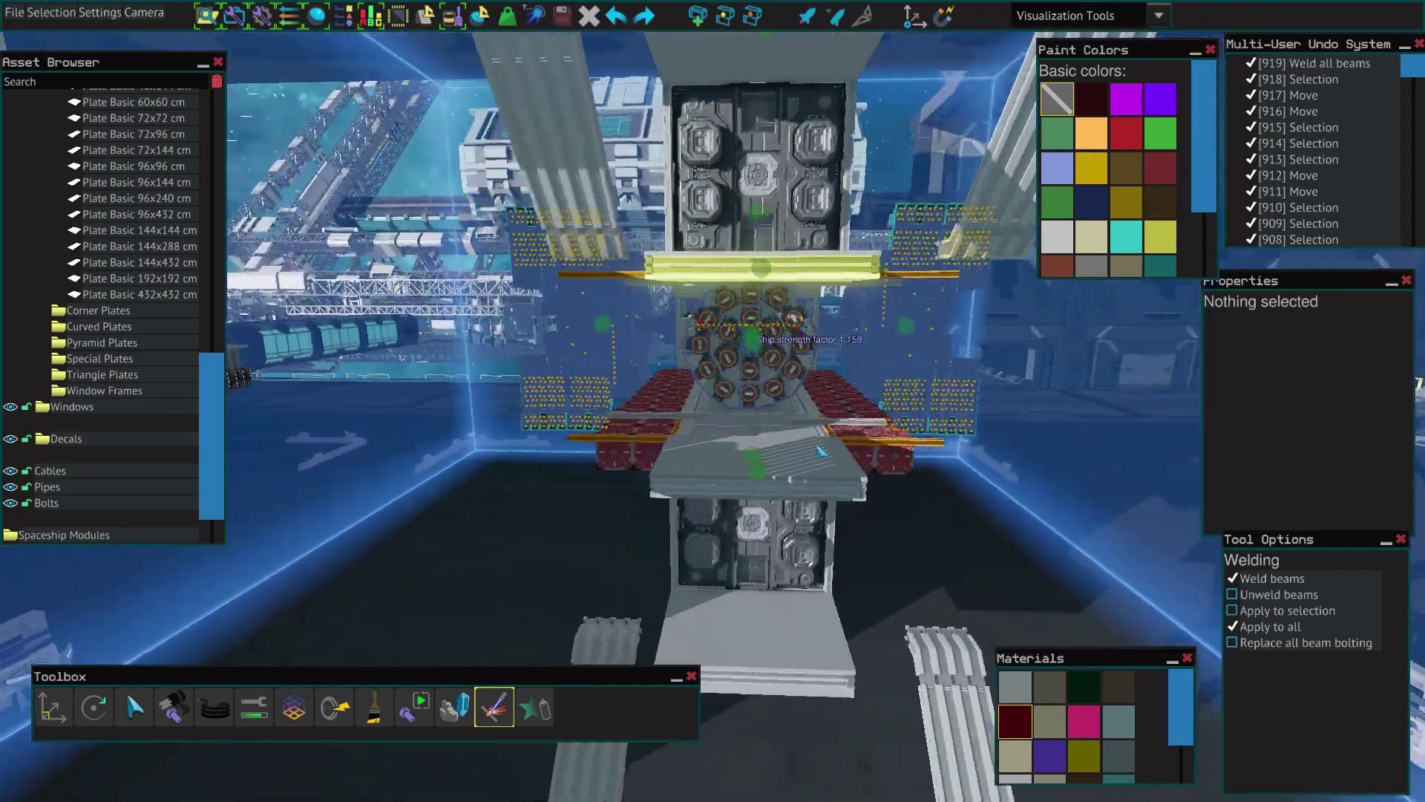
Step: Inspect the welded frame from the side and check its durability
key("a")
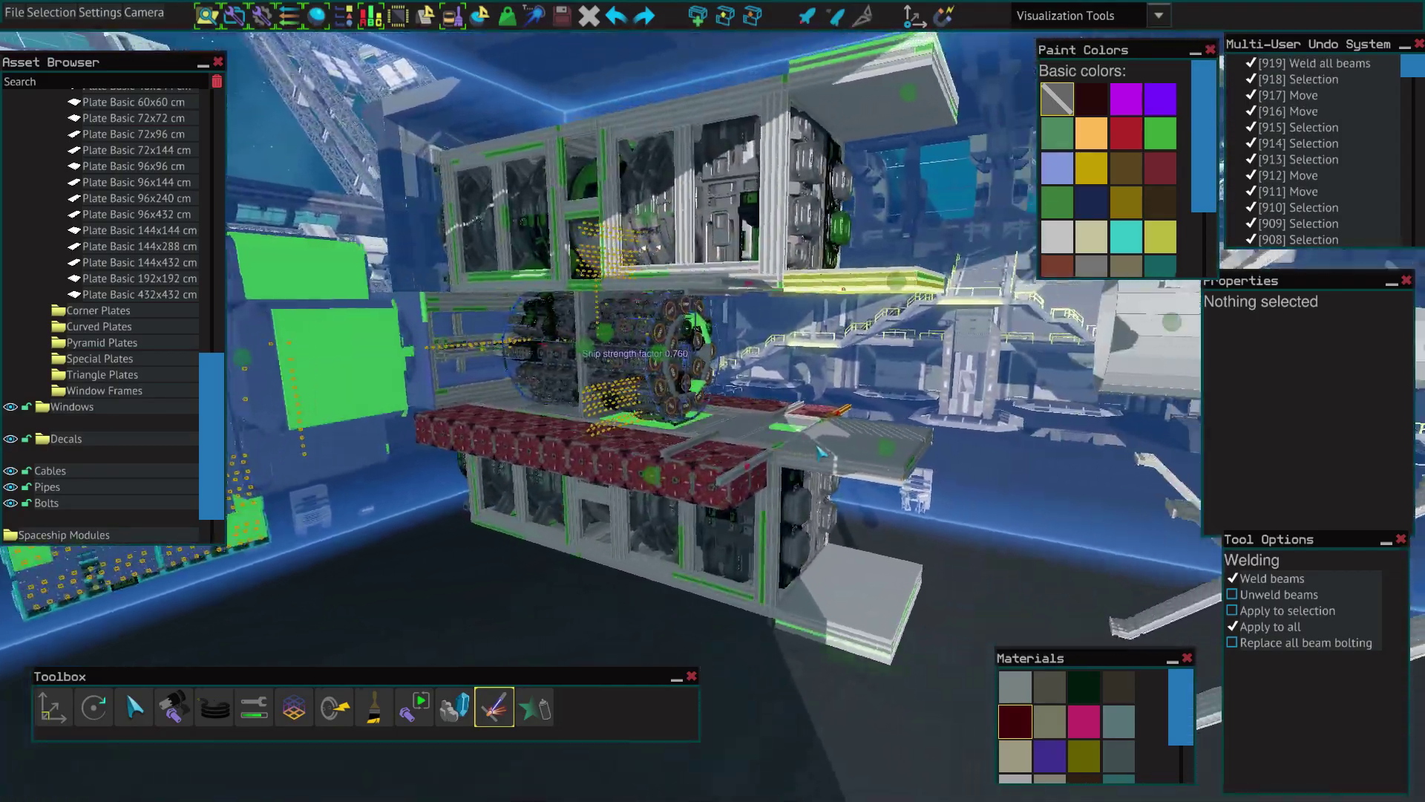
key("a")
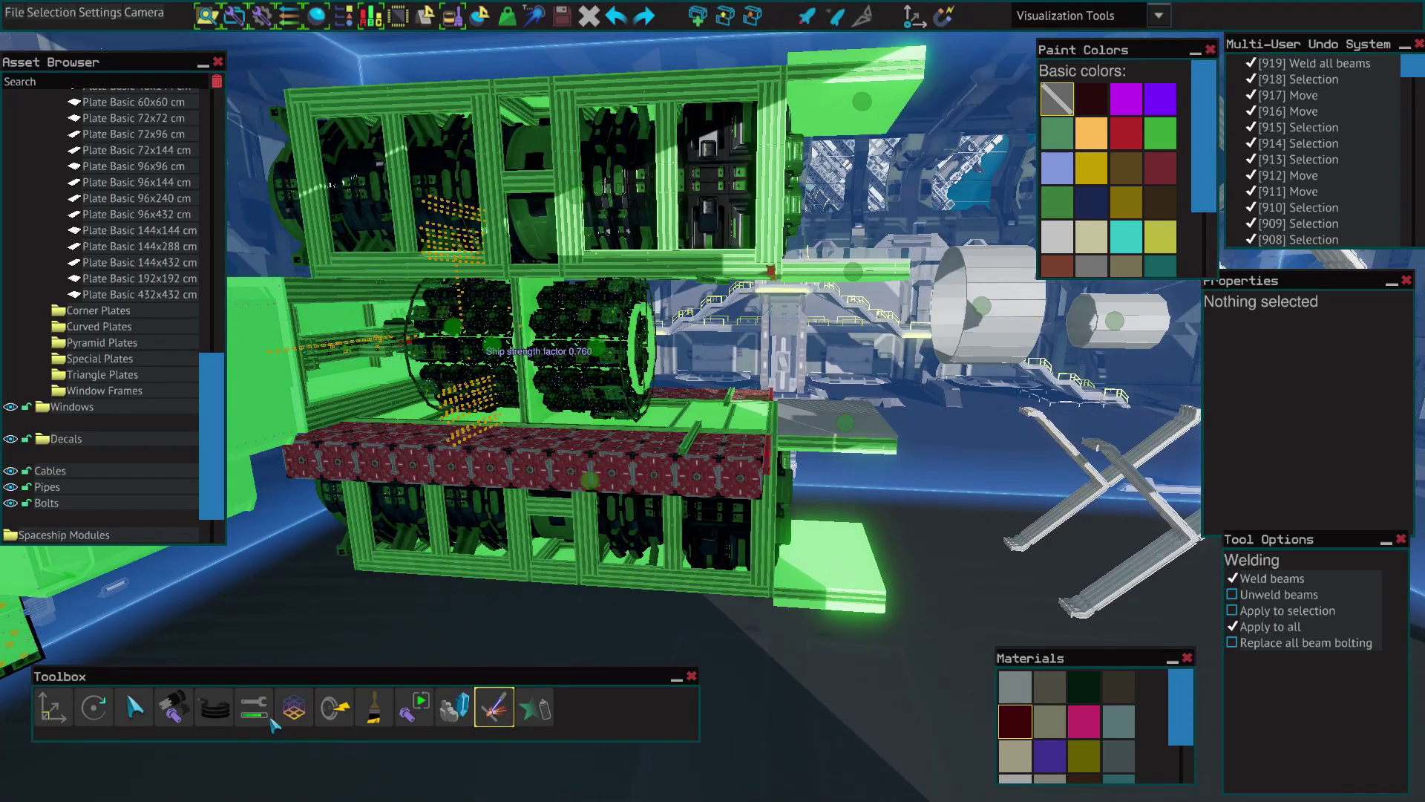
left_click(253, 709)
key("d")
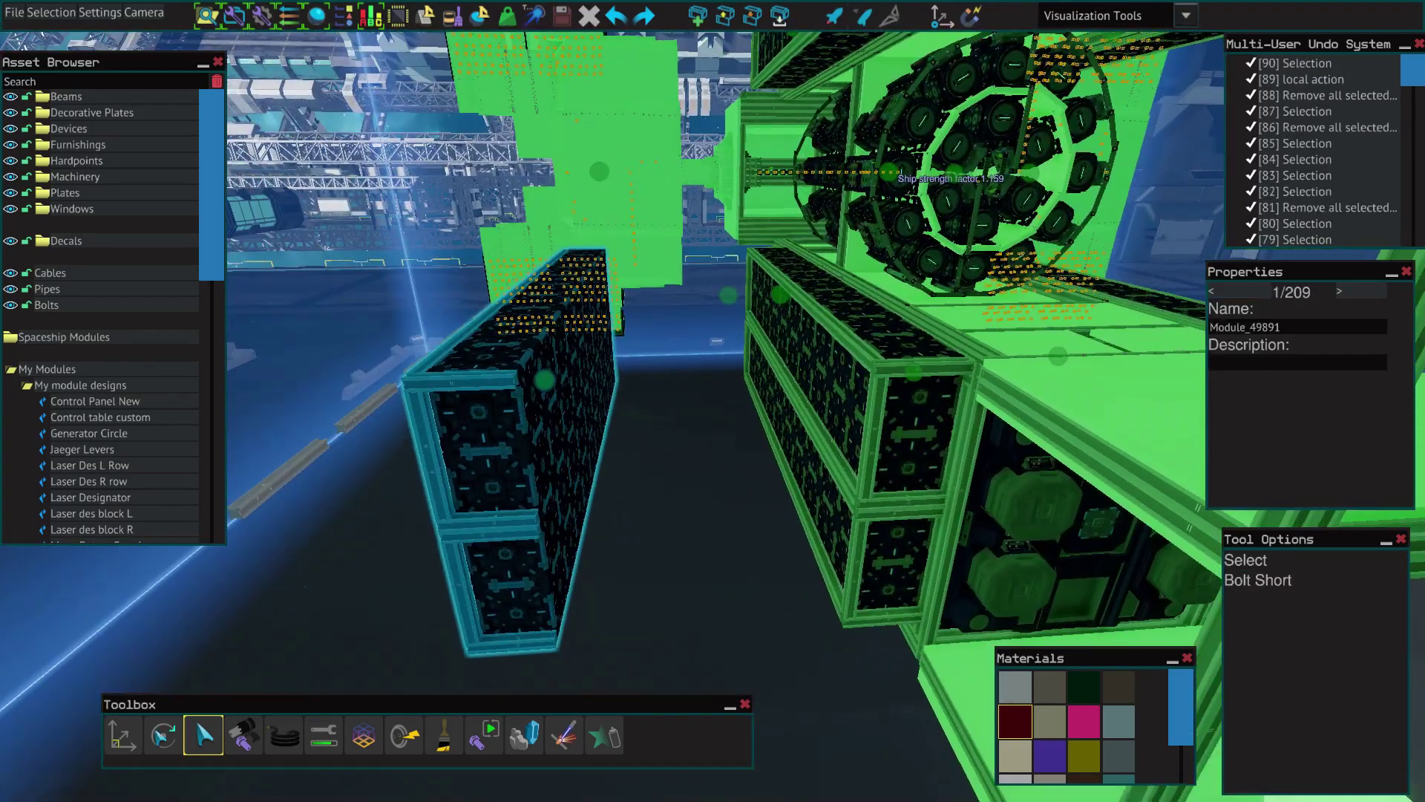
Step: Move the selected two-tier block module sideways toward the matching blocks on the main frame
key("1")
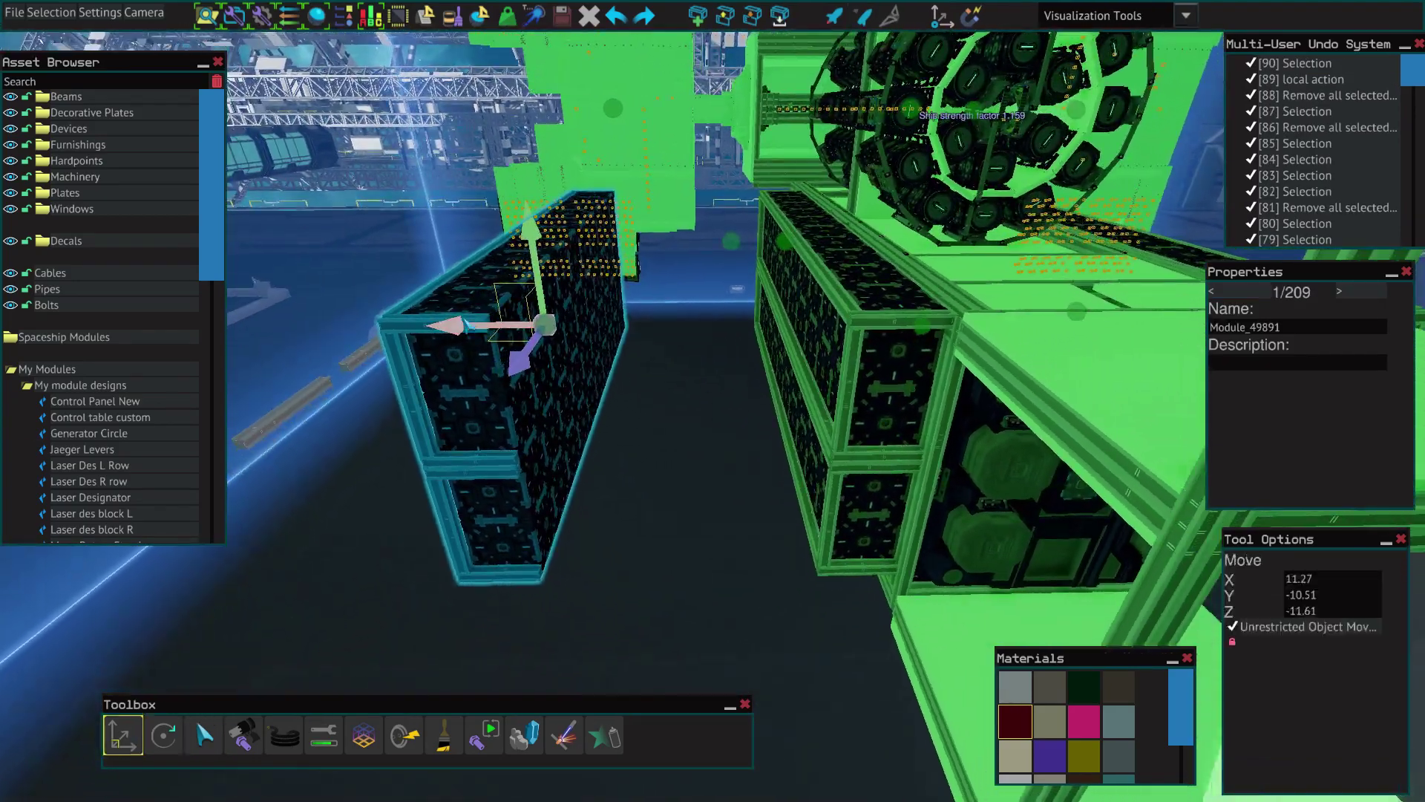
left_click_drag(446, 326, 646, 326)
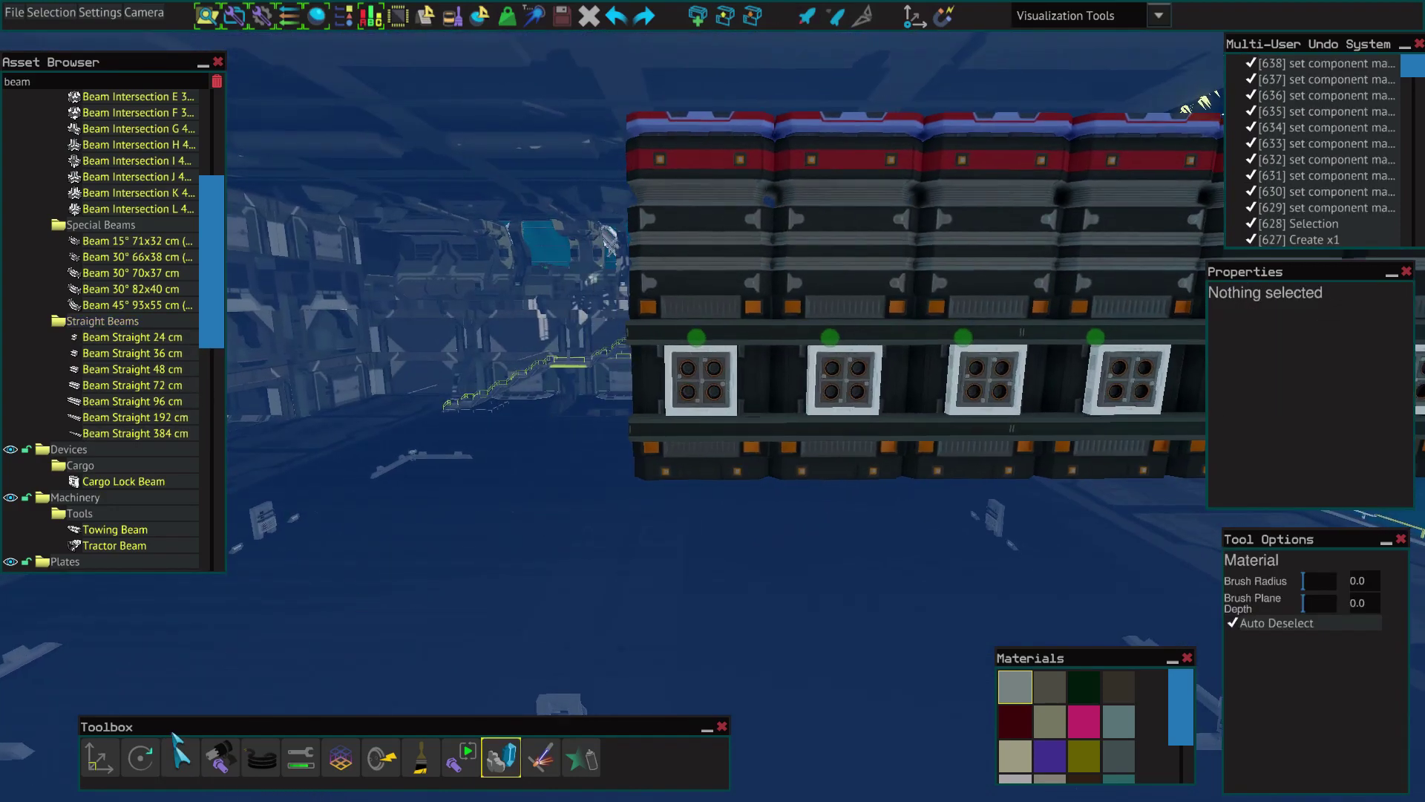
Step: Search the assets for "duct" and place a Duct Straight 12x192 cm in front of the white-framed four-port units
left_click(180, 757)
double_click(93, 82)
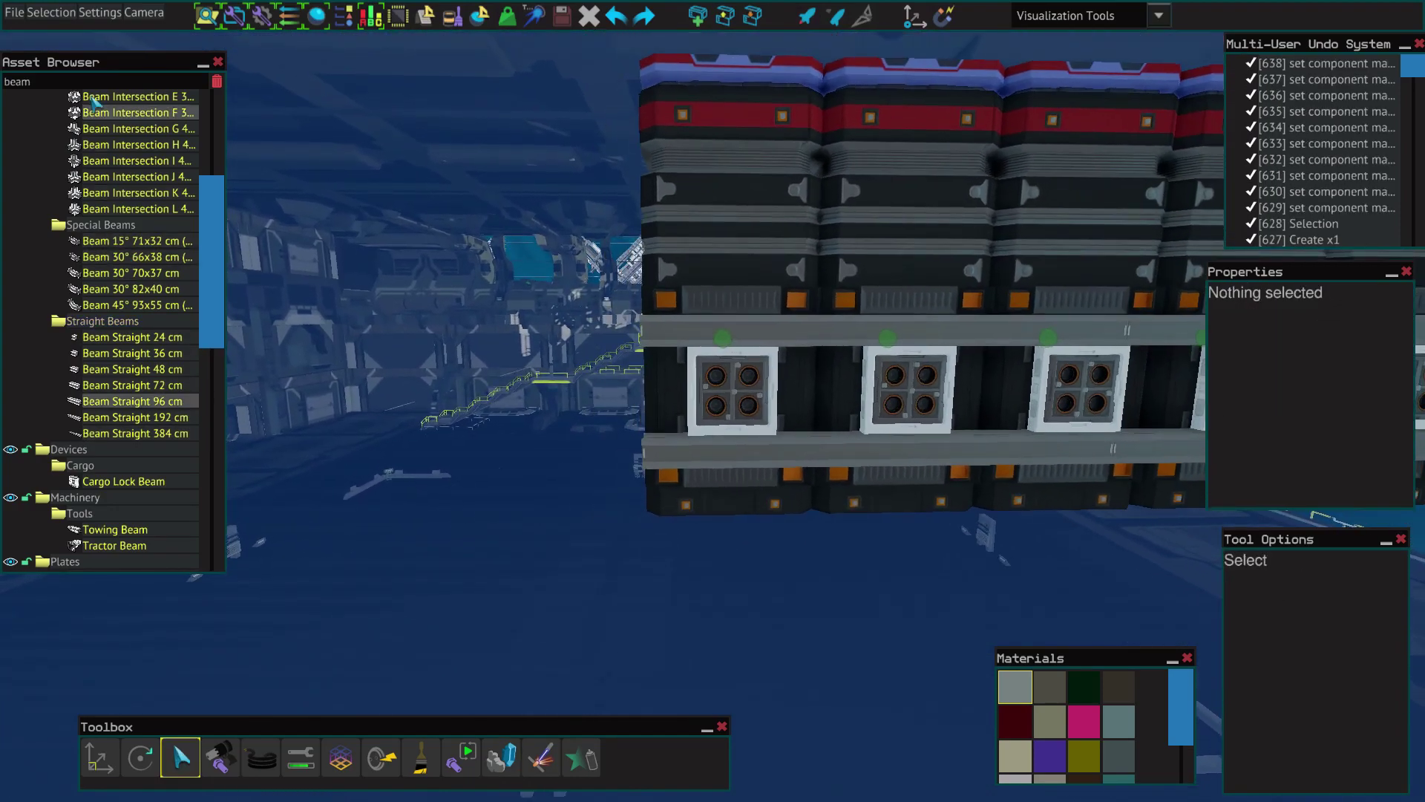
type("duct")
left_click(138, 337)
key("s")
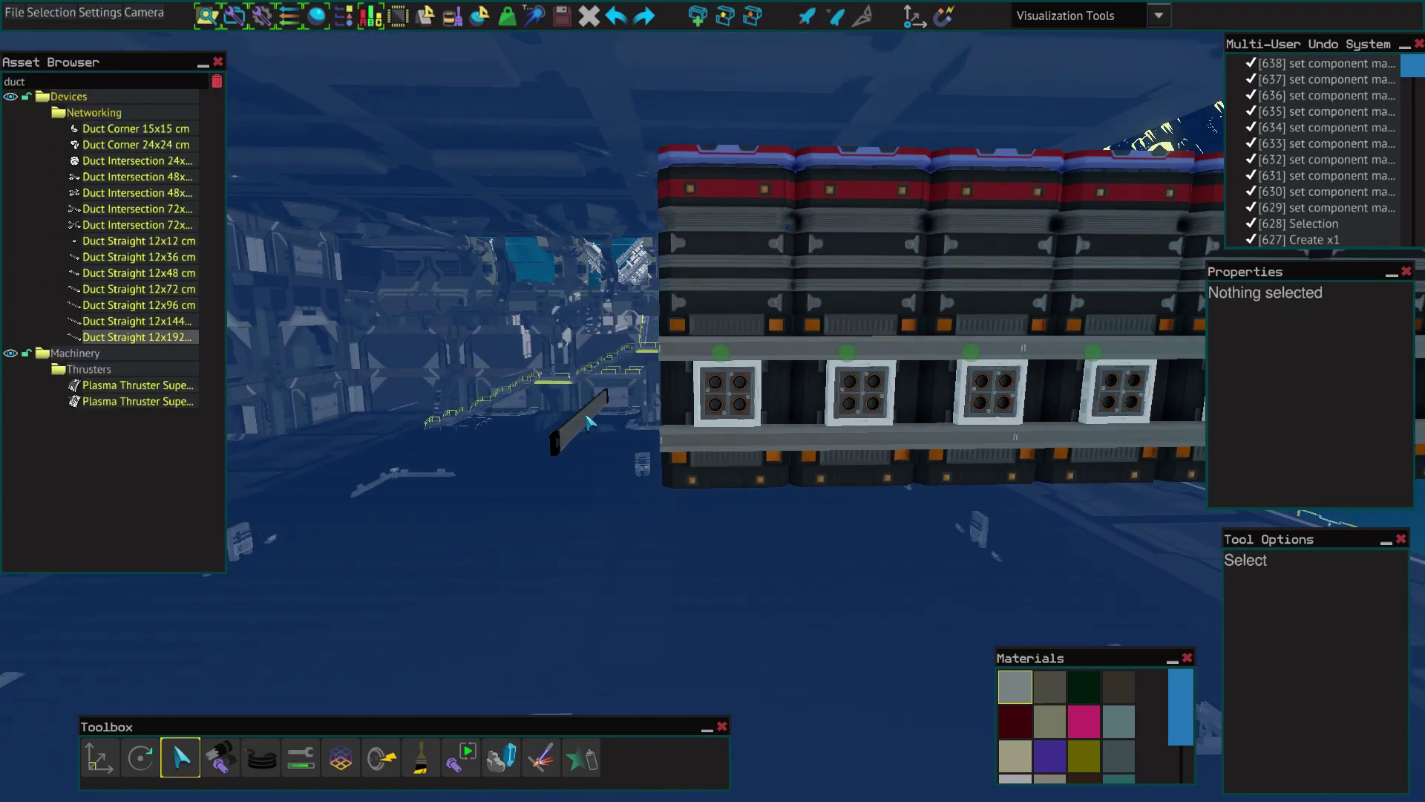
key("w")
left_click(776, 401)
Step: Position the new duct horizontally across the middle of the white-framed ports, aligned with the row's end and their front face
key("a")
key("1")
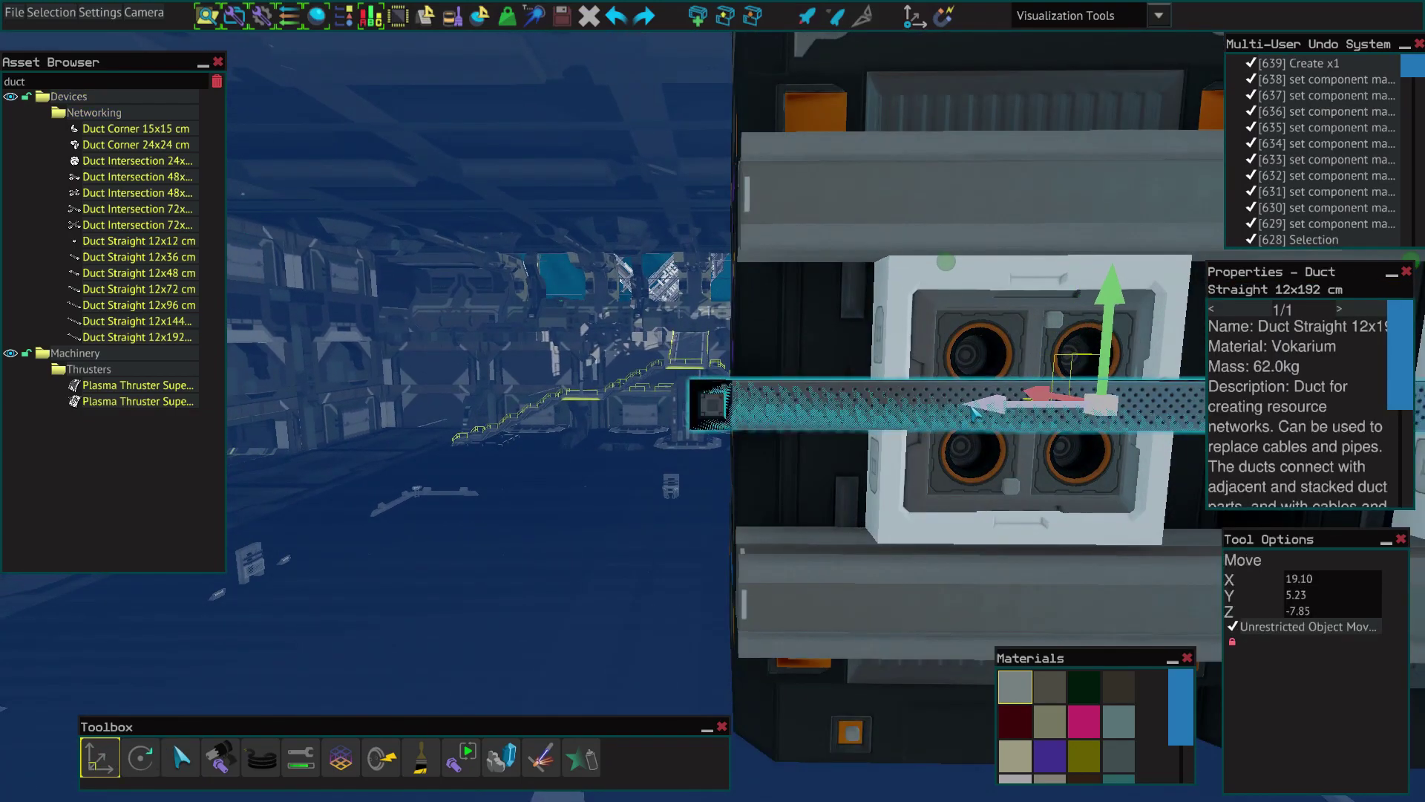
left_click_drag(976, 412, 916, 403)
key("a")
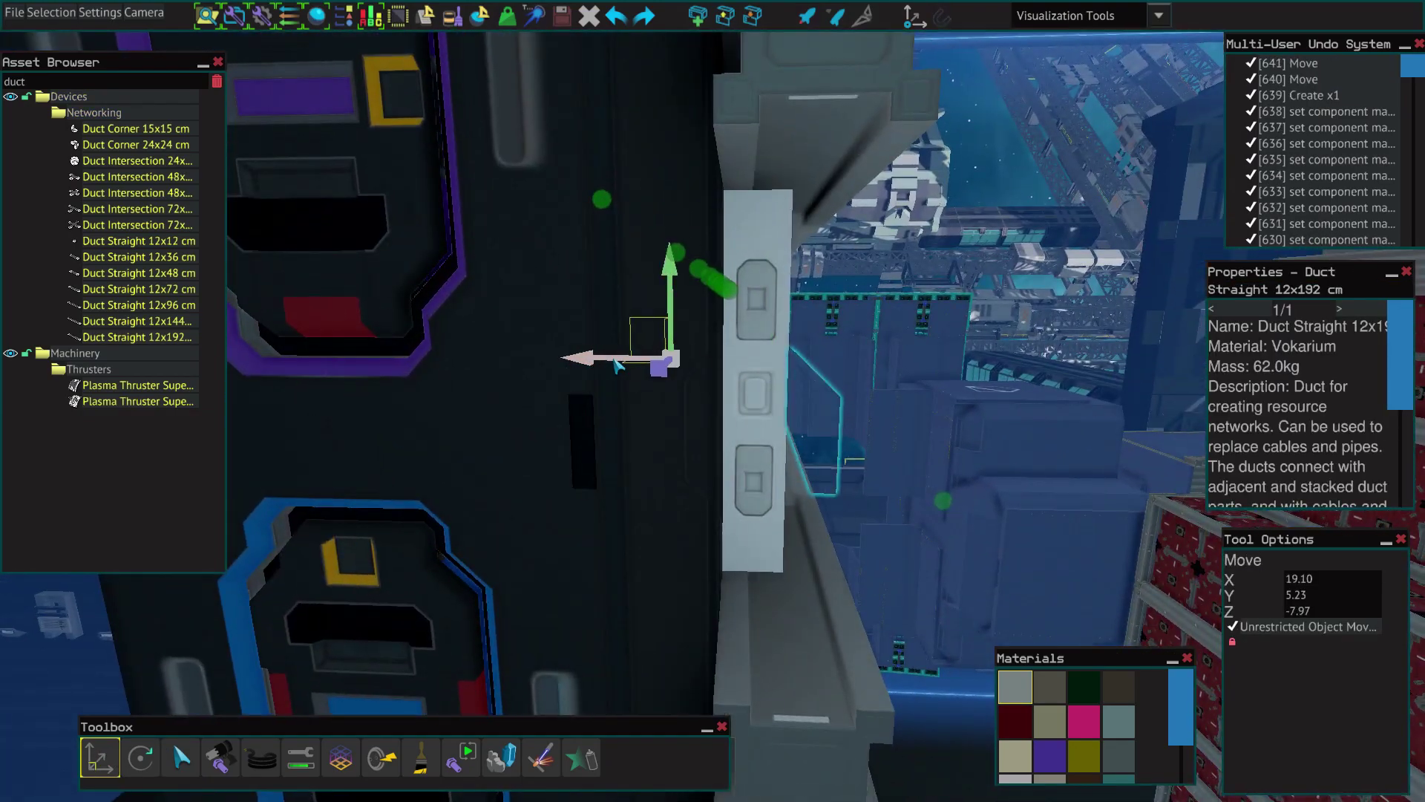
left_click_drag(617, 366, 717, 367)
key("d")
key("w")
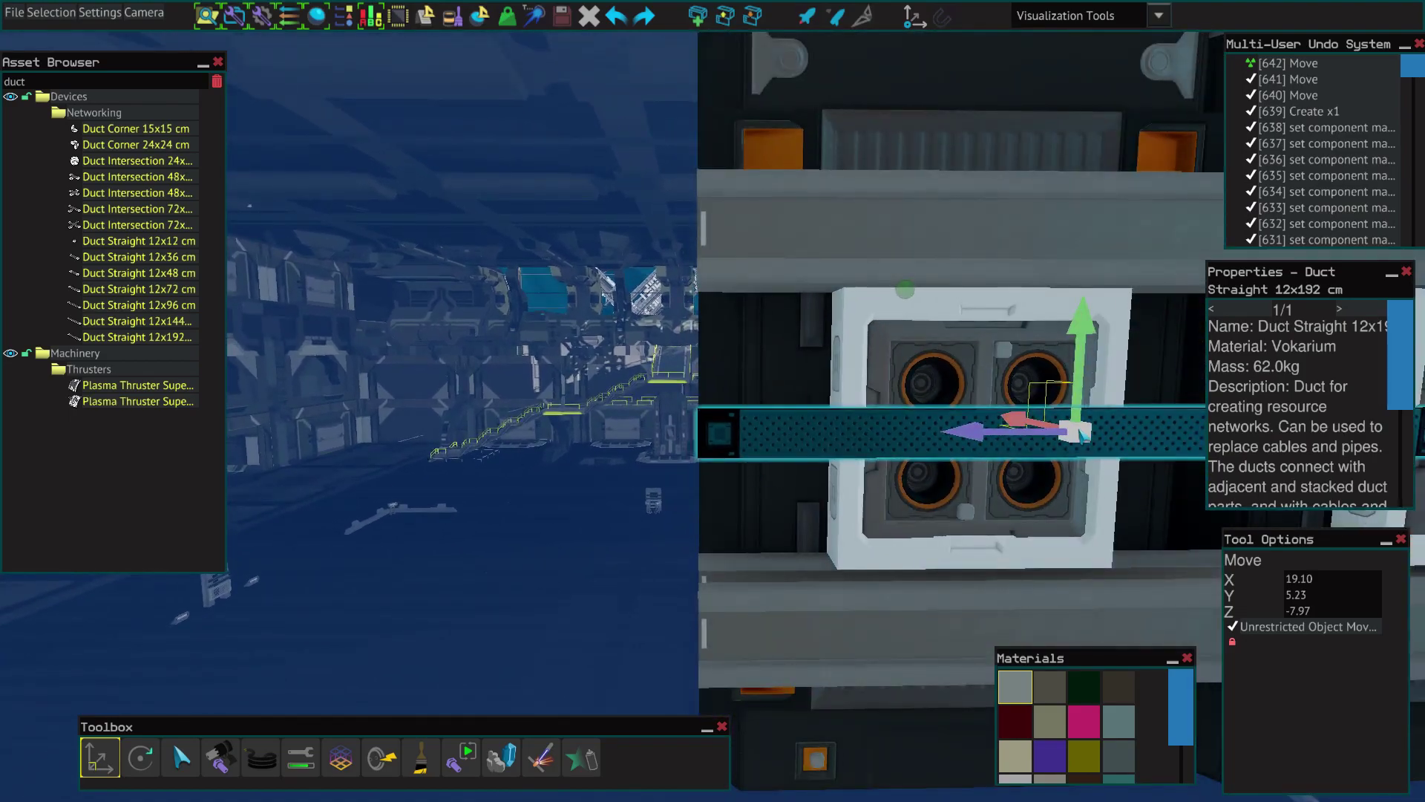
left_click_drag(1084, 434, 1087, 217)
left_click_drag(1074, 365, 1076, 386)
key("a")
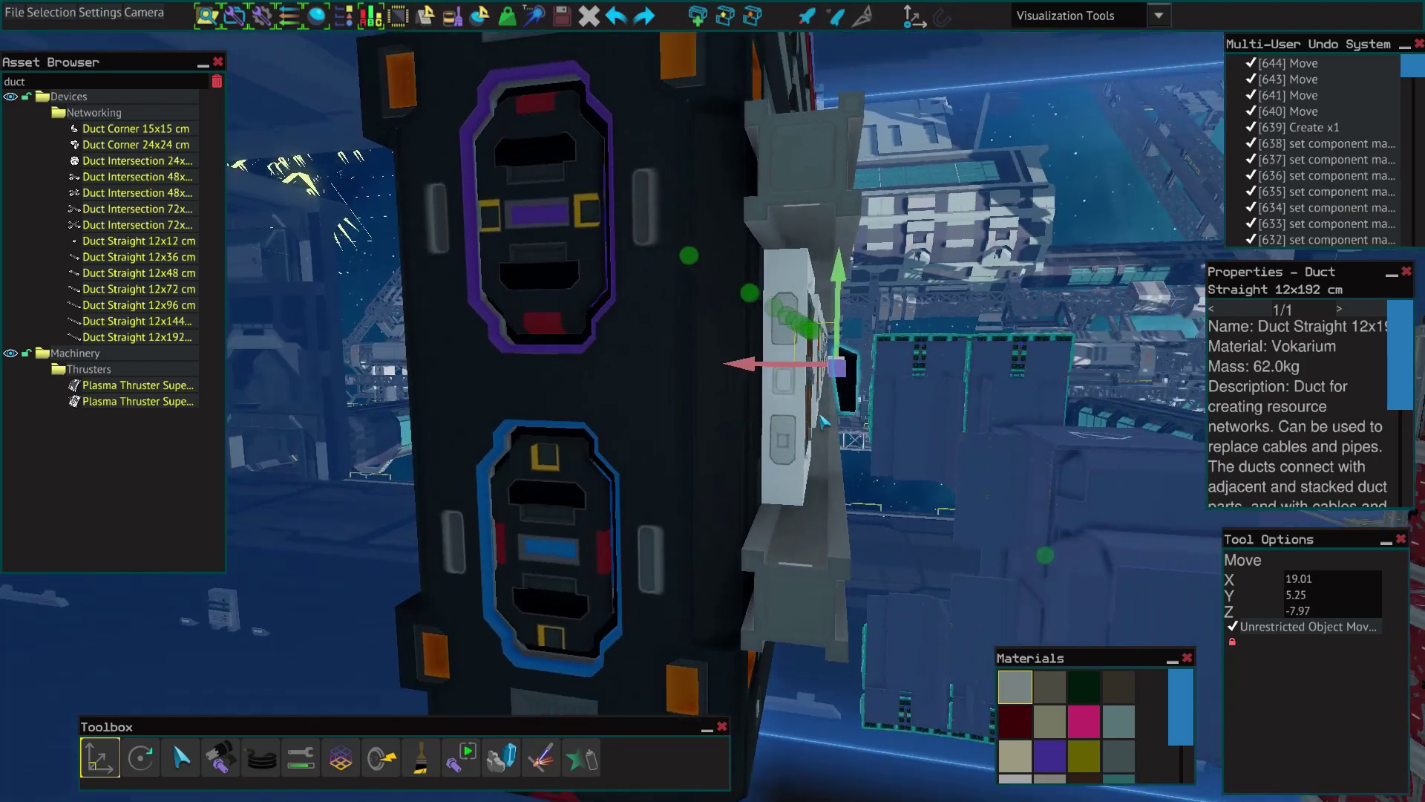
key("w")
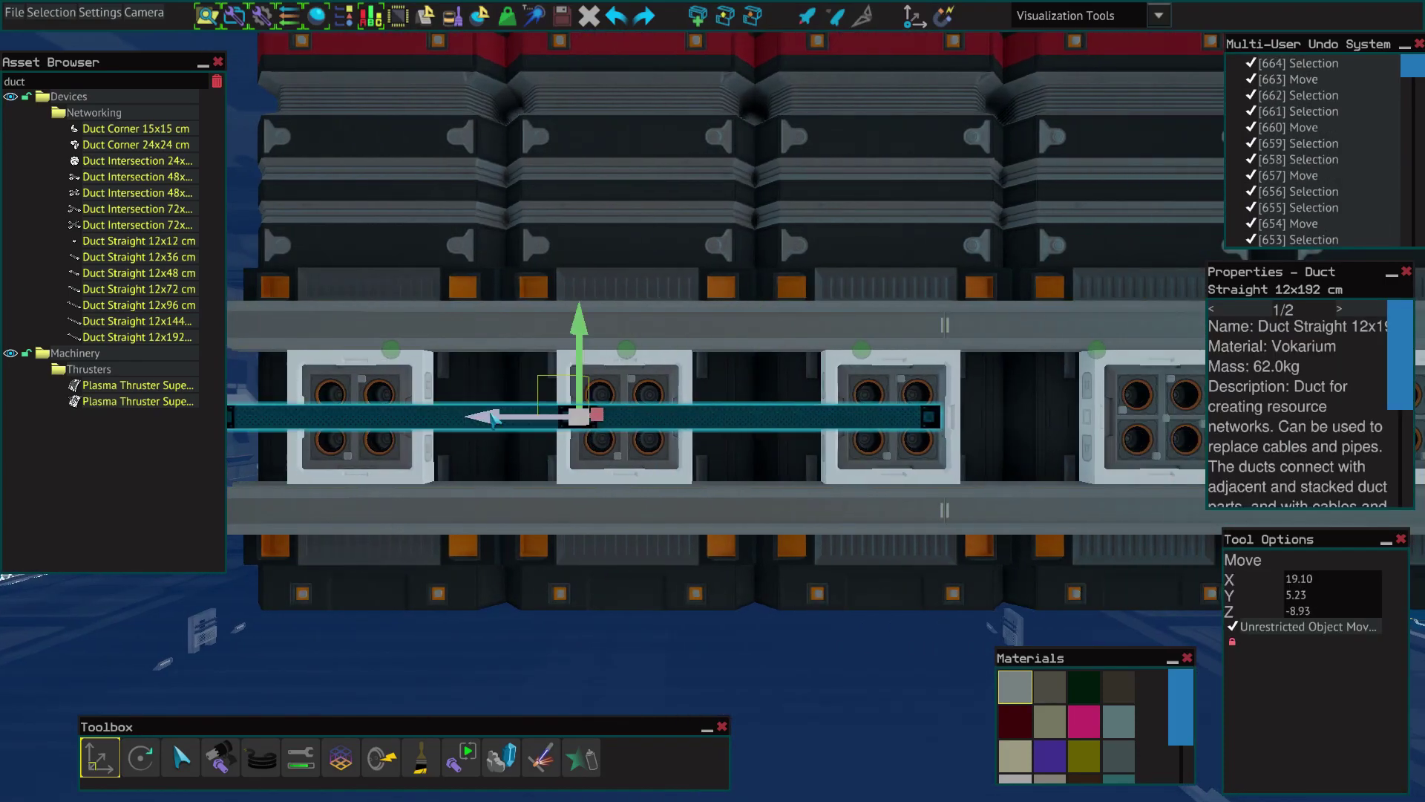
Step: Move the two selected 12x192 cm ducts along the port row to Z -20.45, end to end with the preceding duct
left_click_drag(494, 419, 1005, 415)
key("w")
key("s")
key("d")
left_click_drag(454, 398, 908, 425)
key("w")
key("d")
key("s")
key("w")
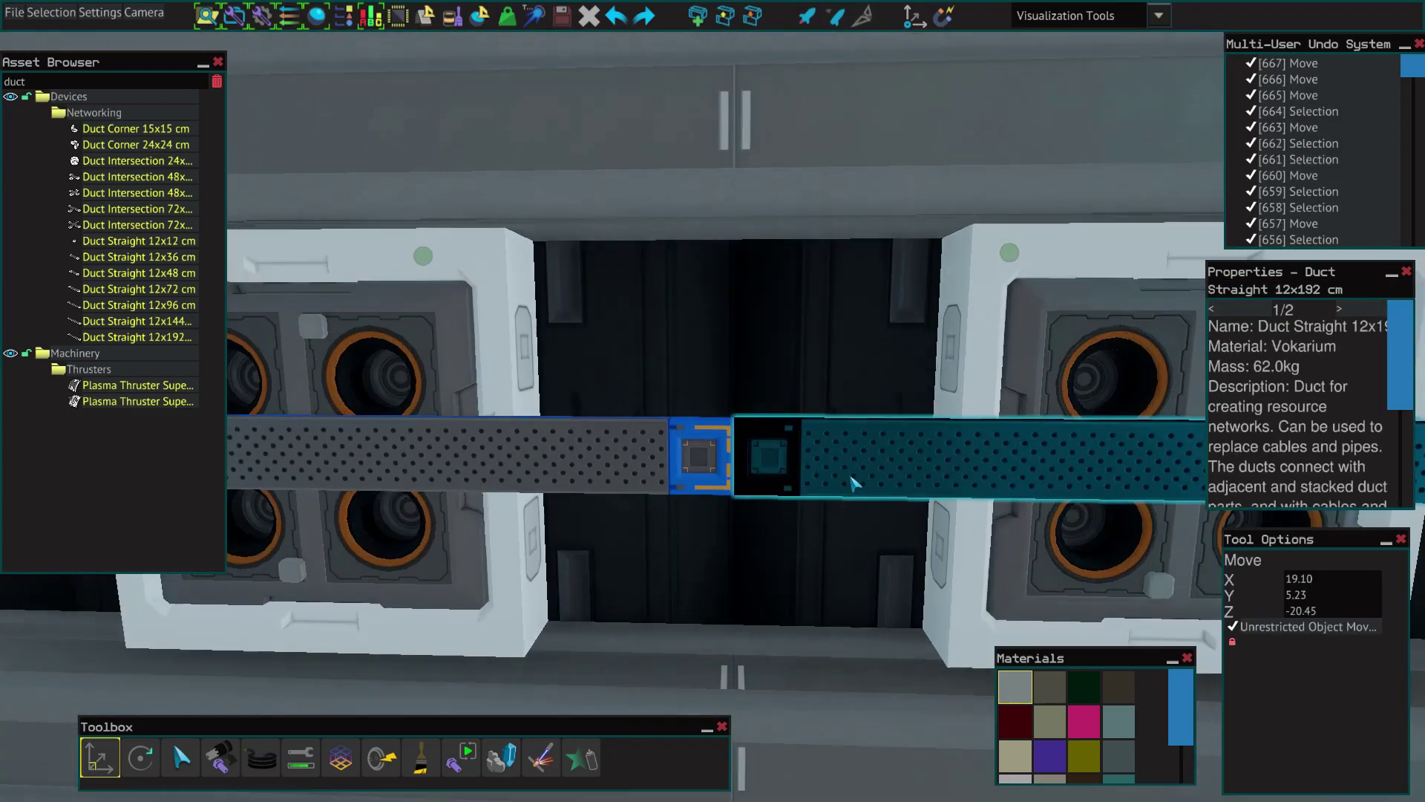
Step: Delete the surplus 12x192 cm duct at the far end of the port row
key("d")
key("s")
left_click(799, 449)
key("Delete")
Step: Fill the remaining length at the last port with a shorter straight duct, trying the 12x144 cm and 12x96 cm sizes
key("w")
left_click_drag(157, 328, 746, 454)
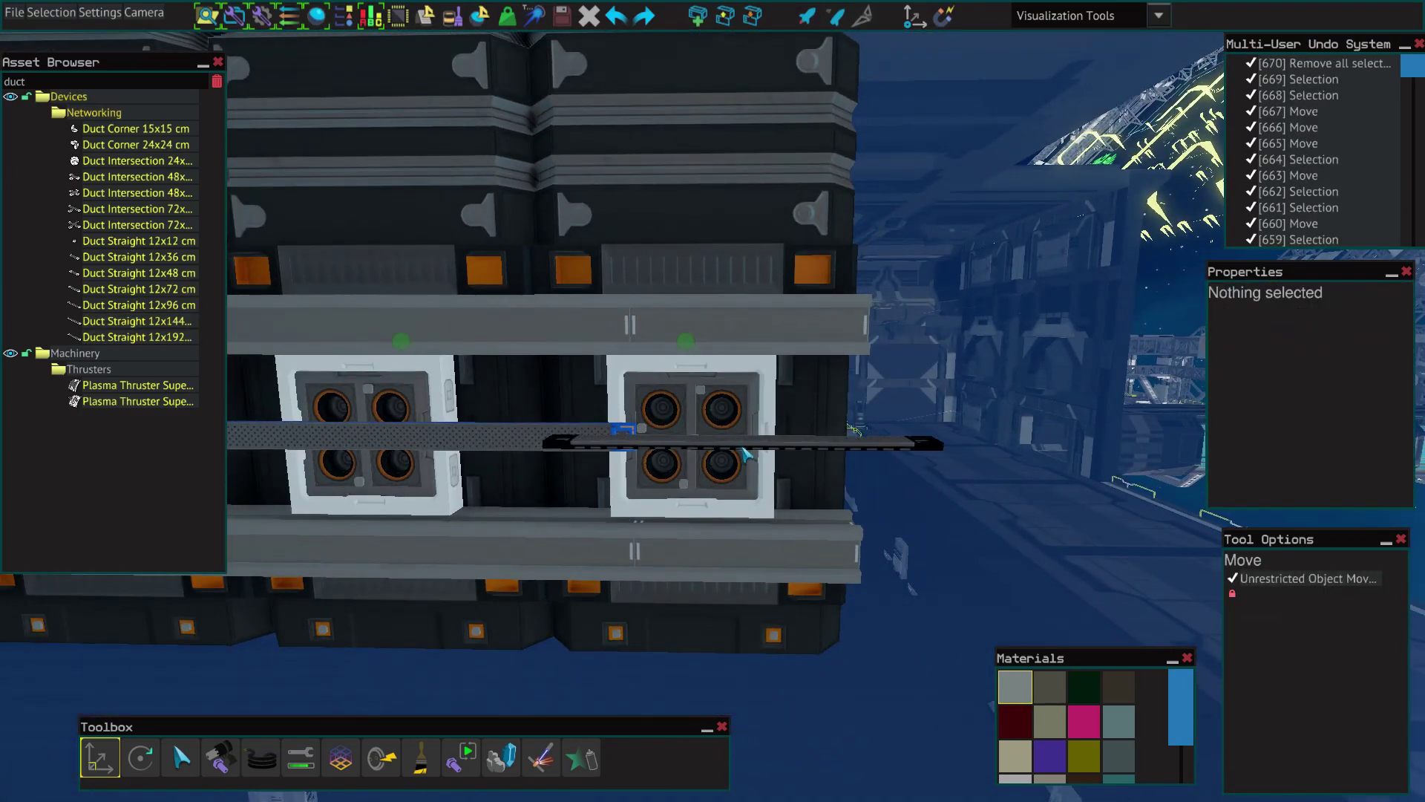
key("w")
key("s")
left_click_drag(157, 305, 724, 446)
key("w")
key("Escape")
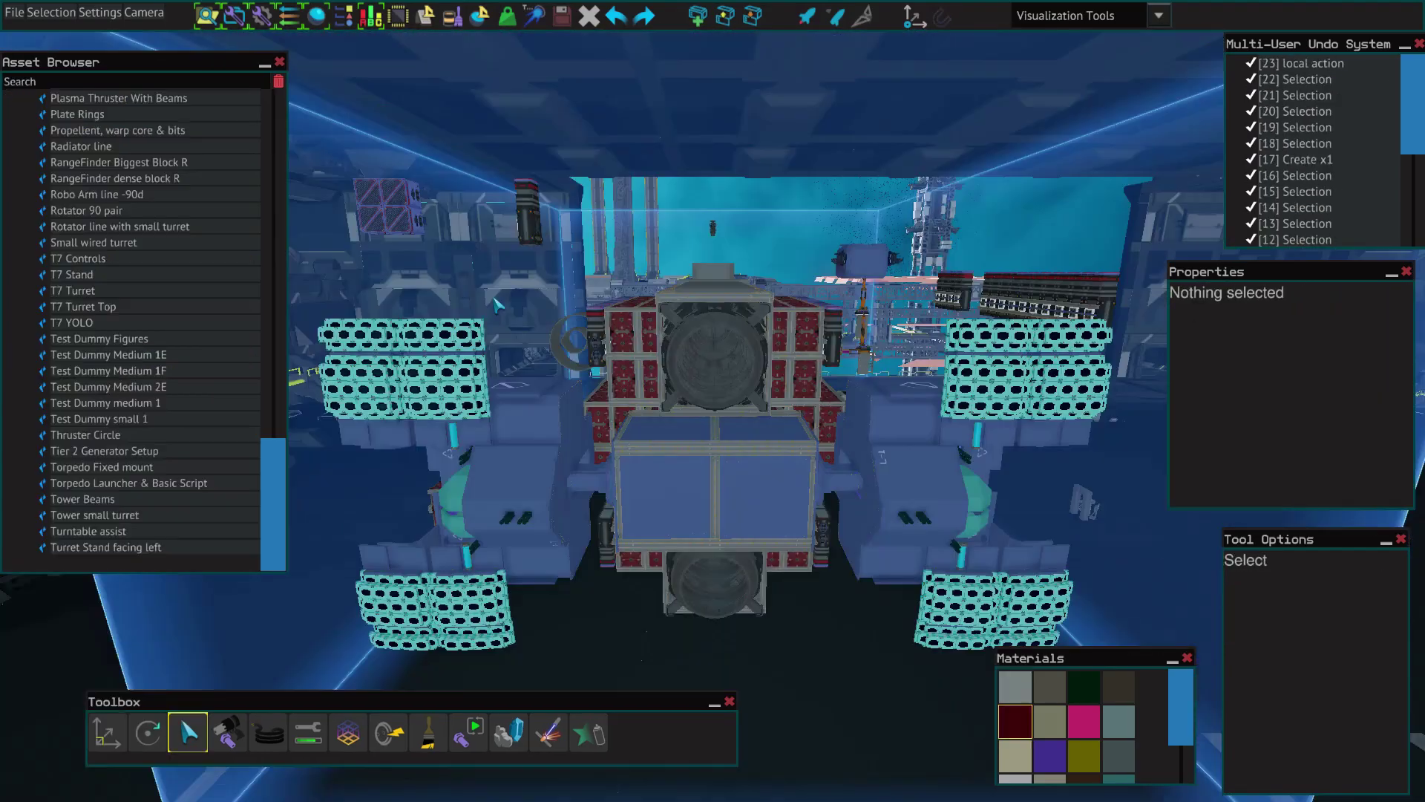
Step: Examine the ship's exterior and side block rows, and the generator ring with its ducts inside the frame
key("d")
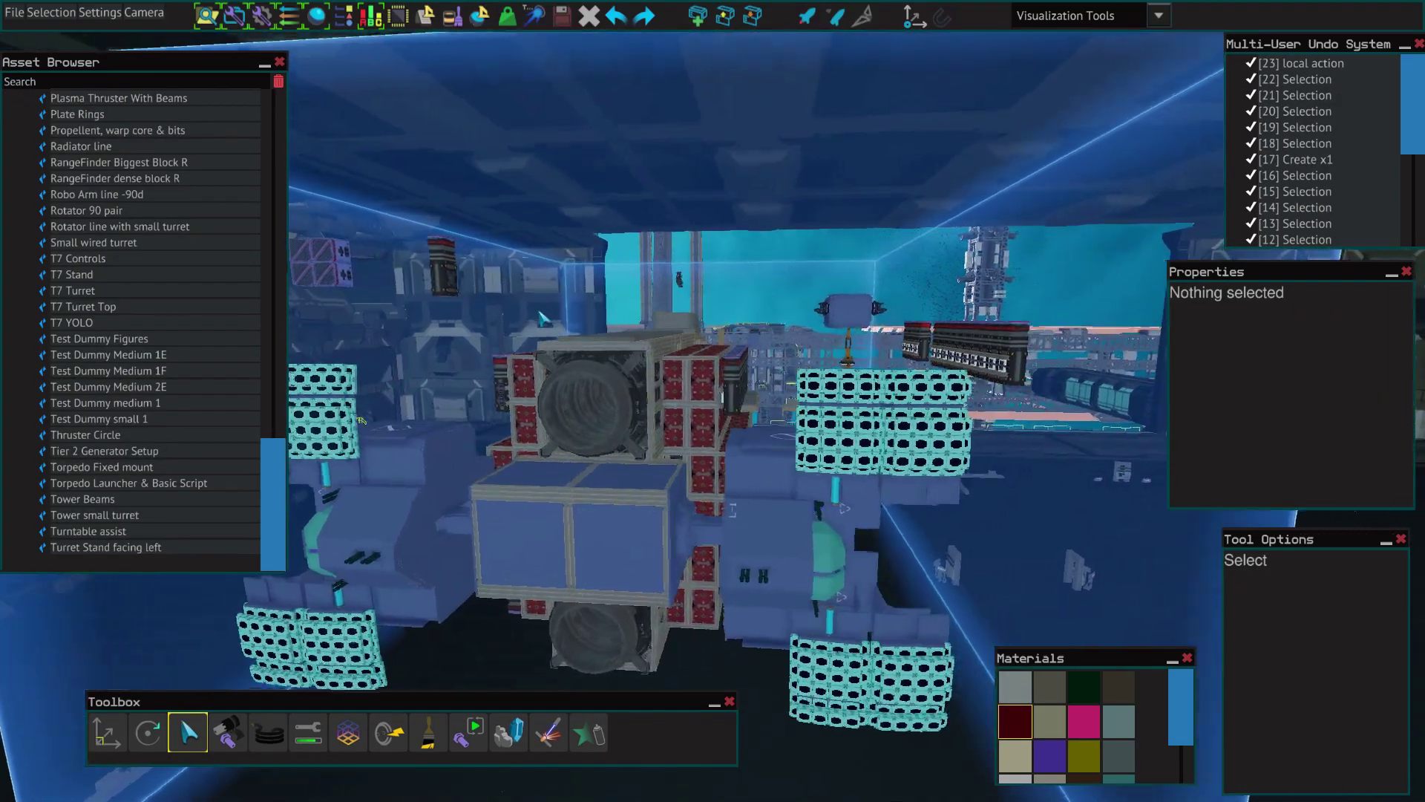
key("d")
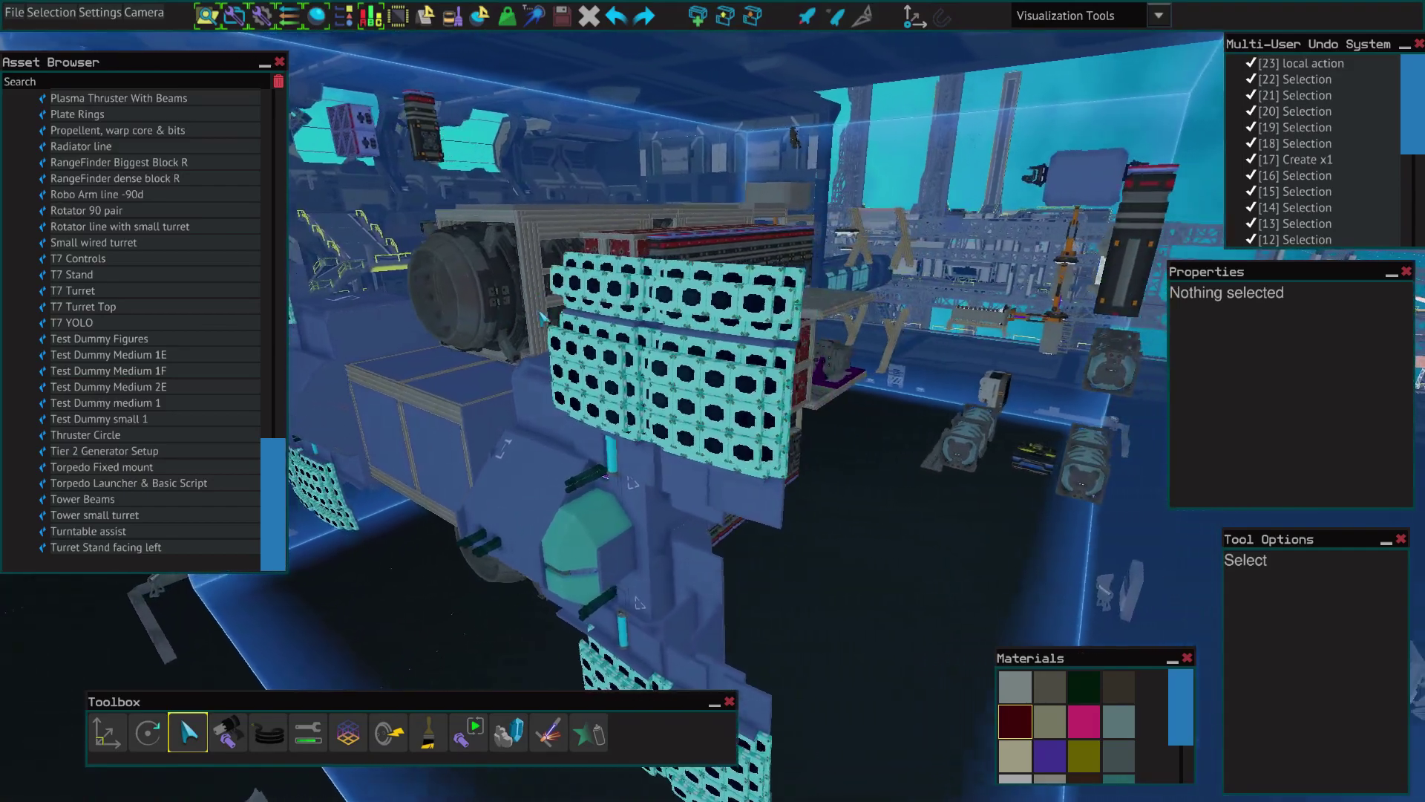
key("d")
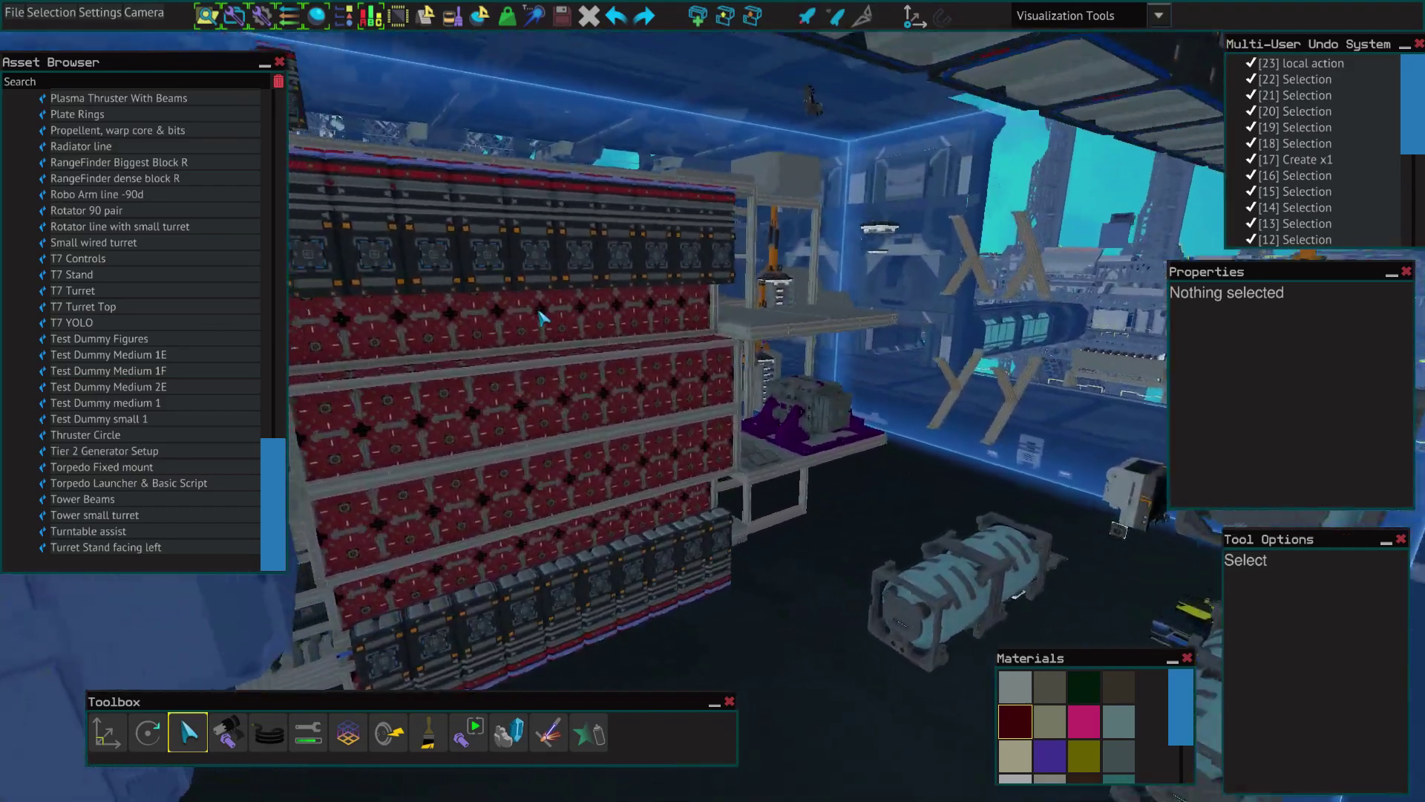
key("d")
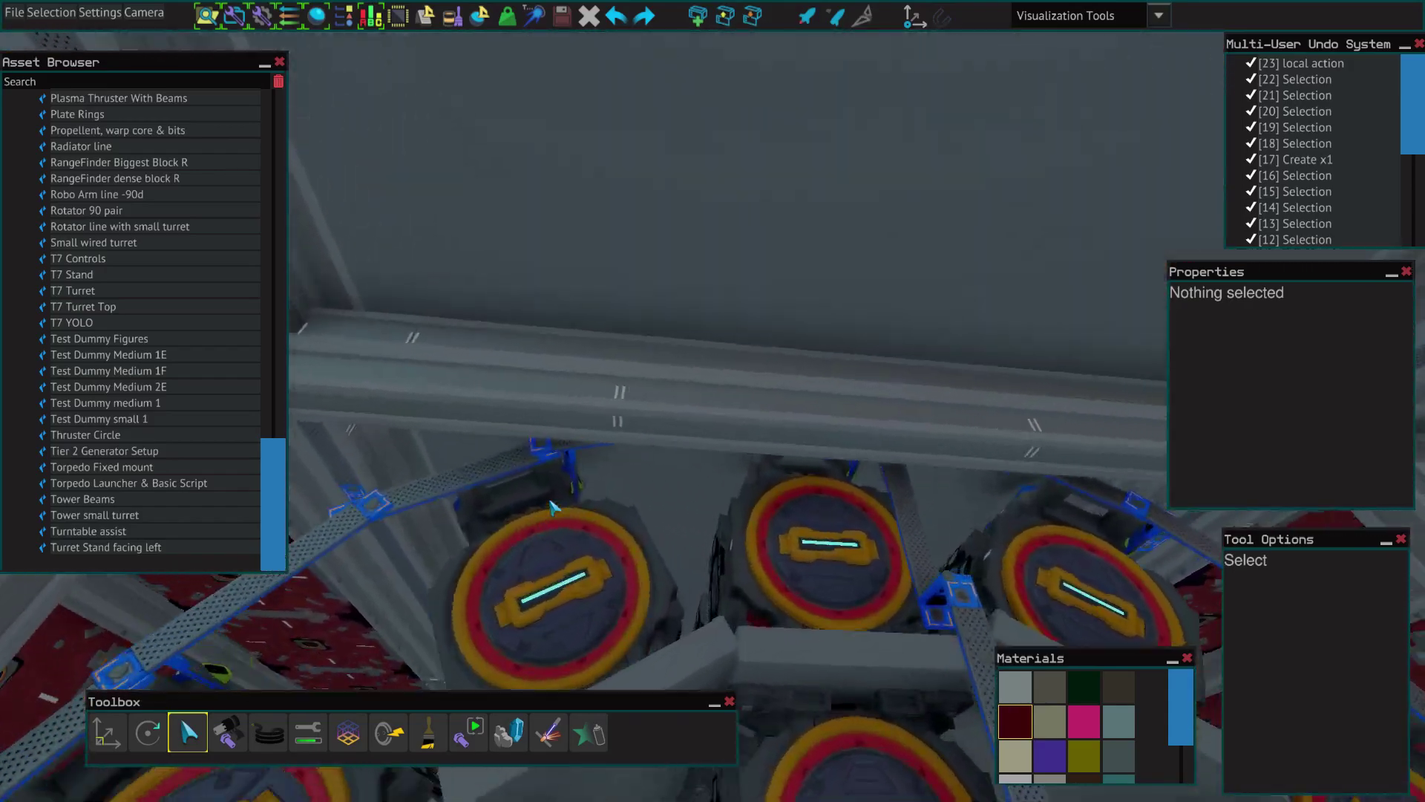
key("s")
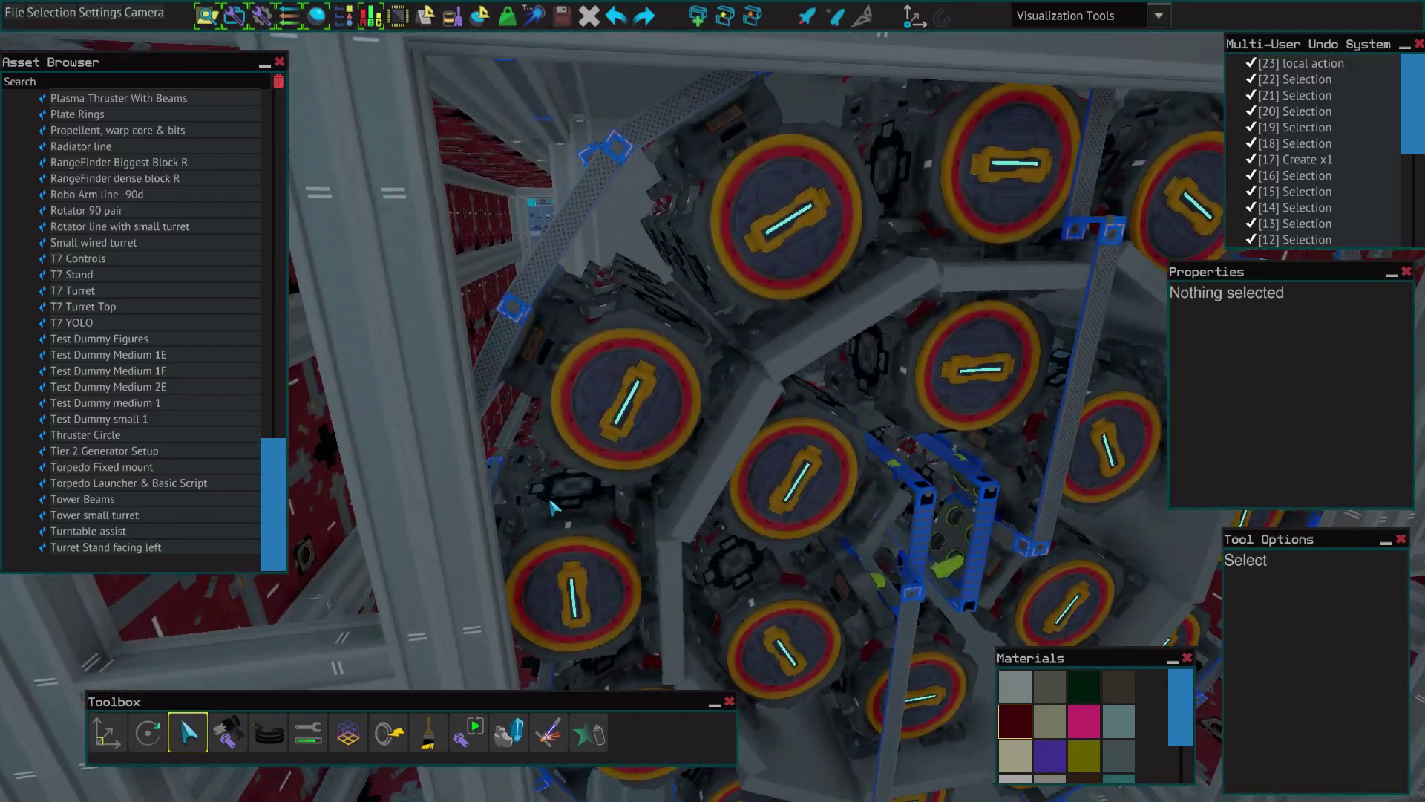
key("w")
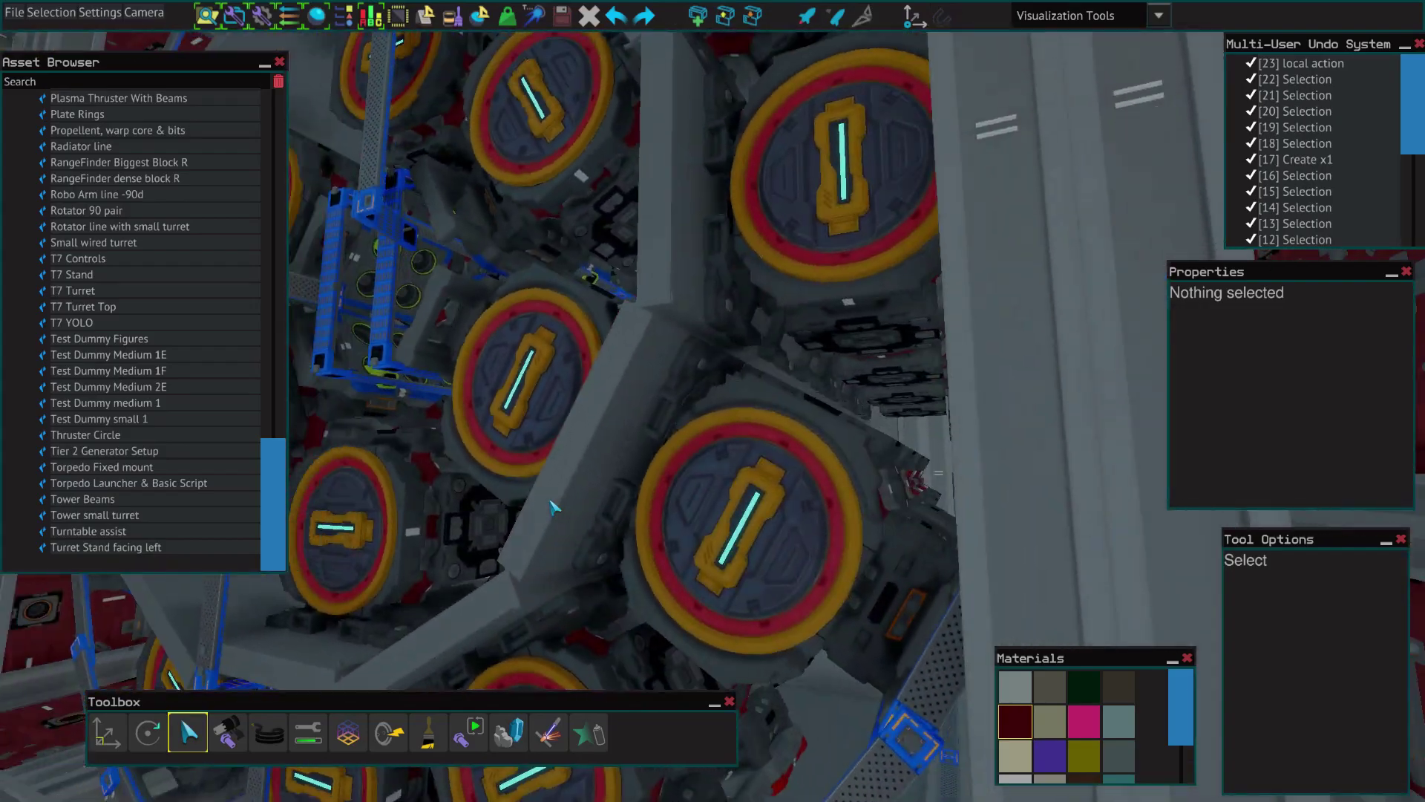
key("w")
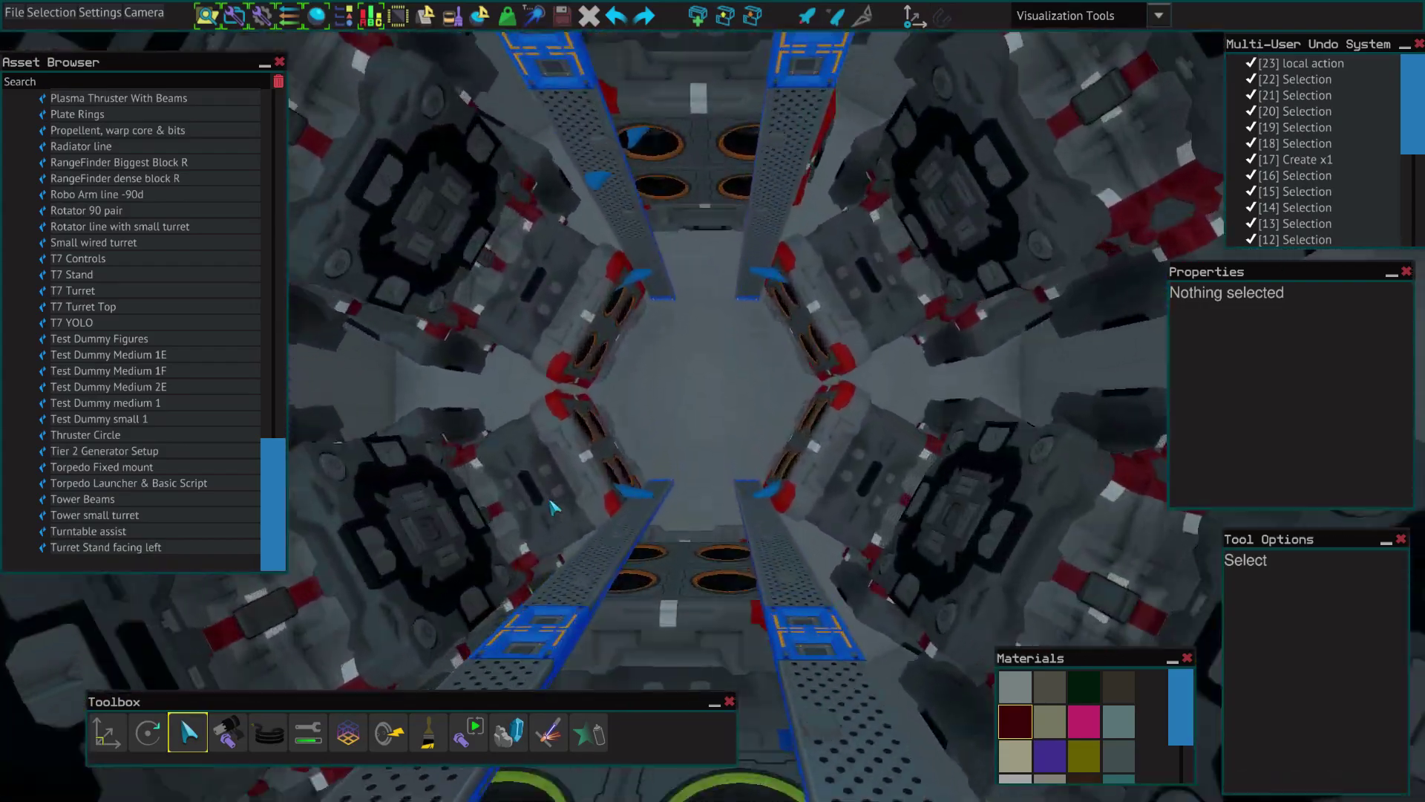
key("s")
key("s")
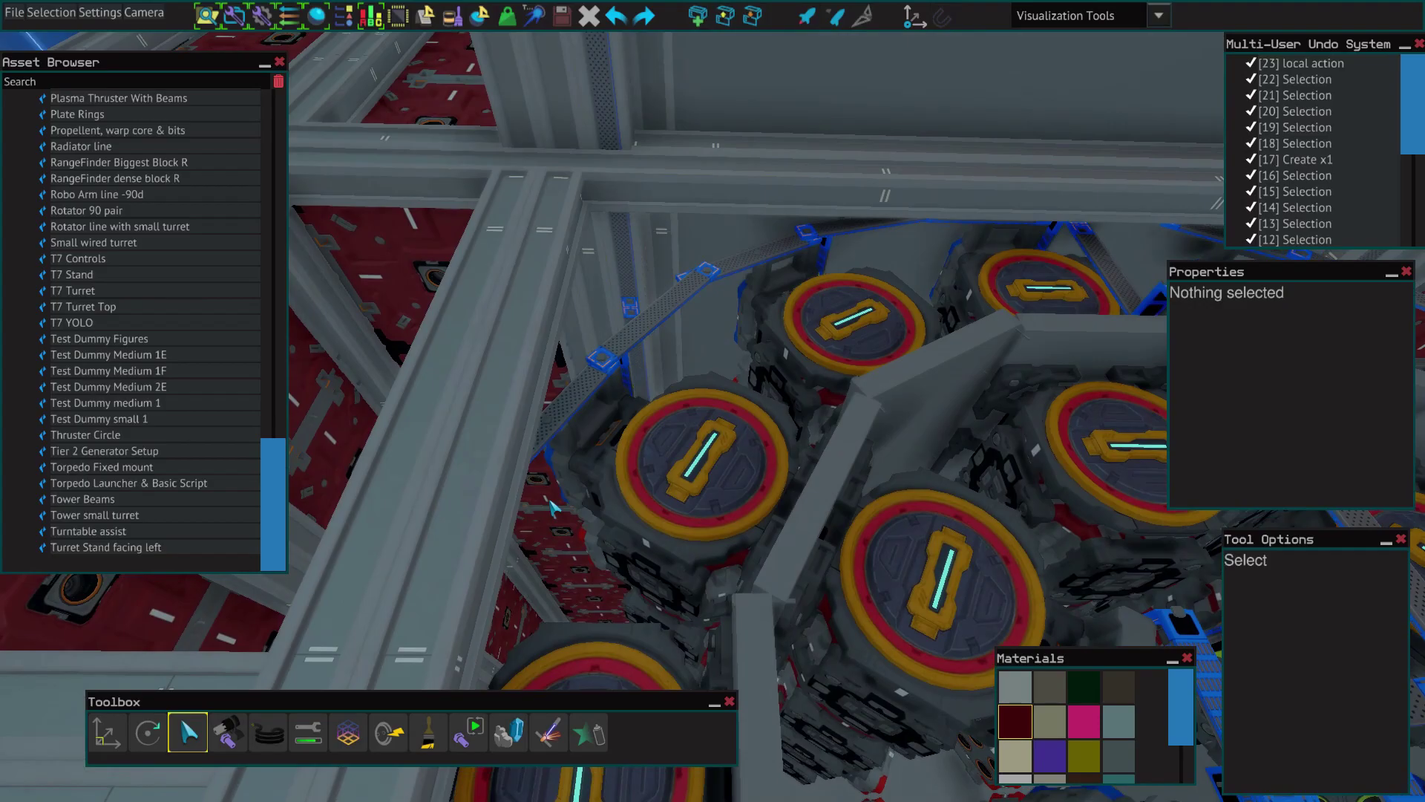
key("s")
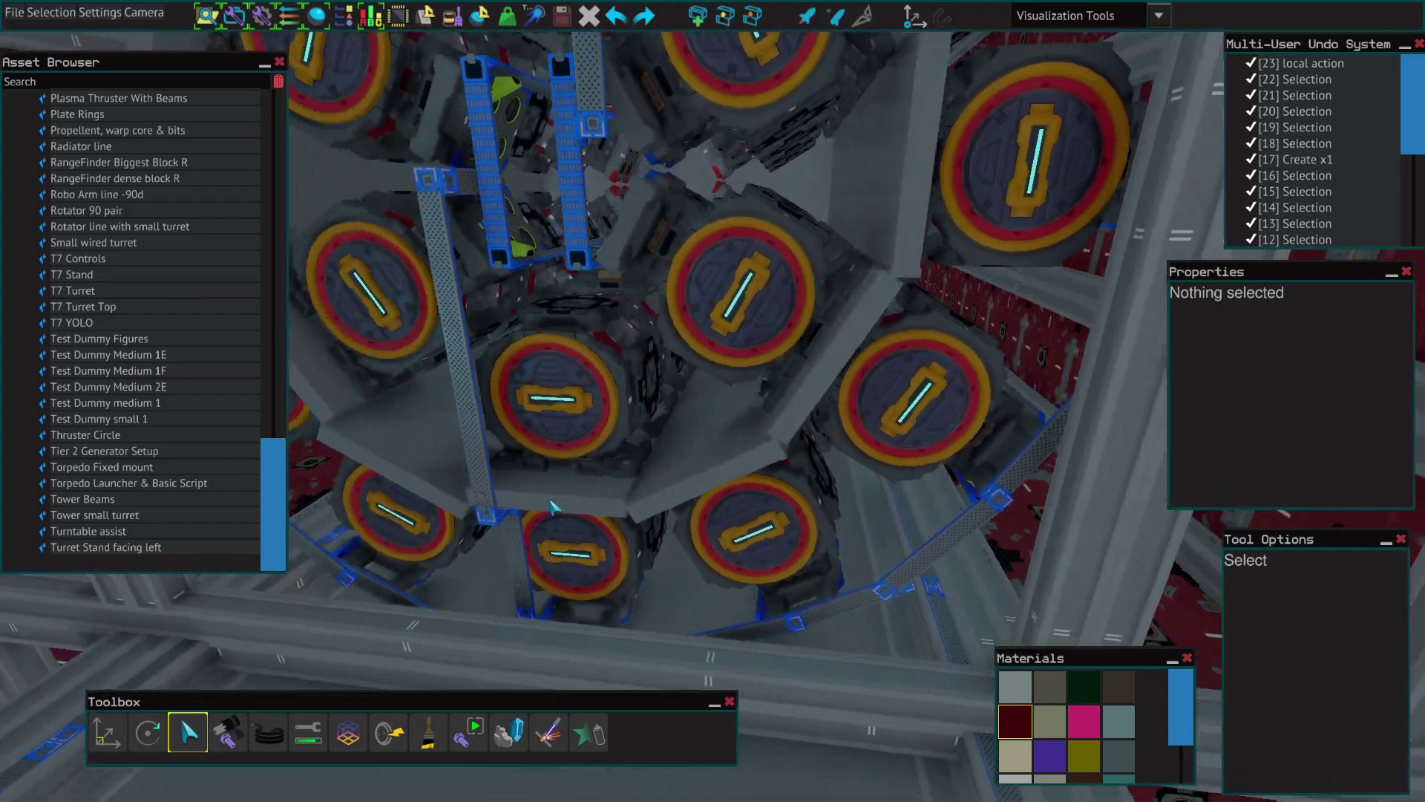
key("s")
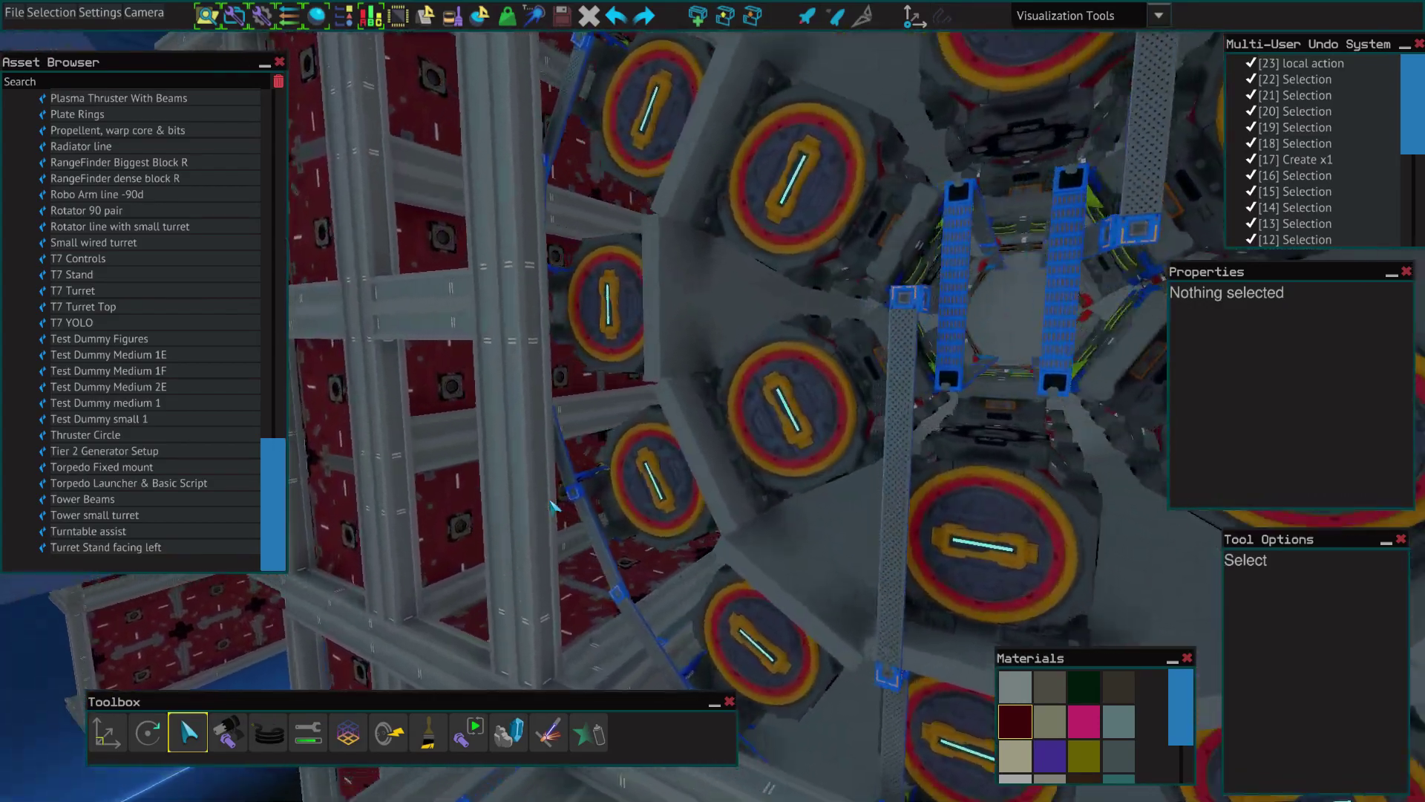
Step: Examine the generator ring, the interior beam corridor with its ducts, and the exterior around the ship's thruster end
key("s")
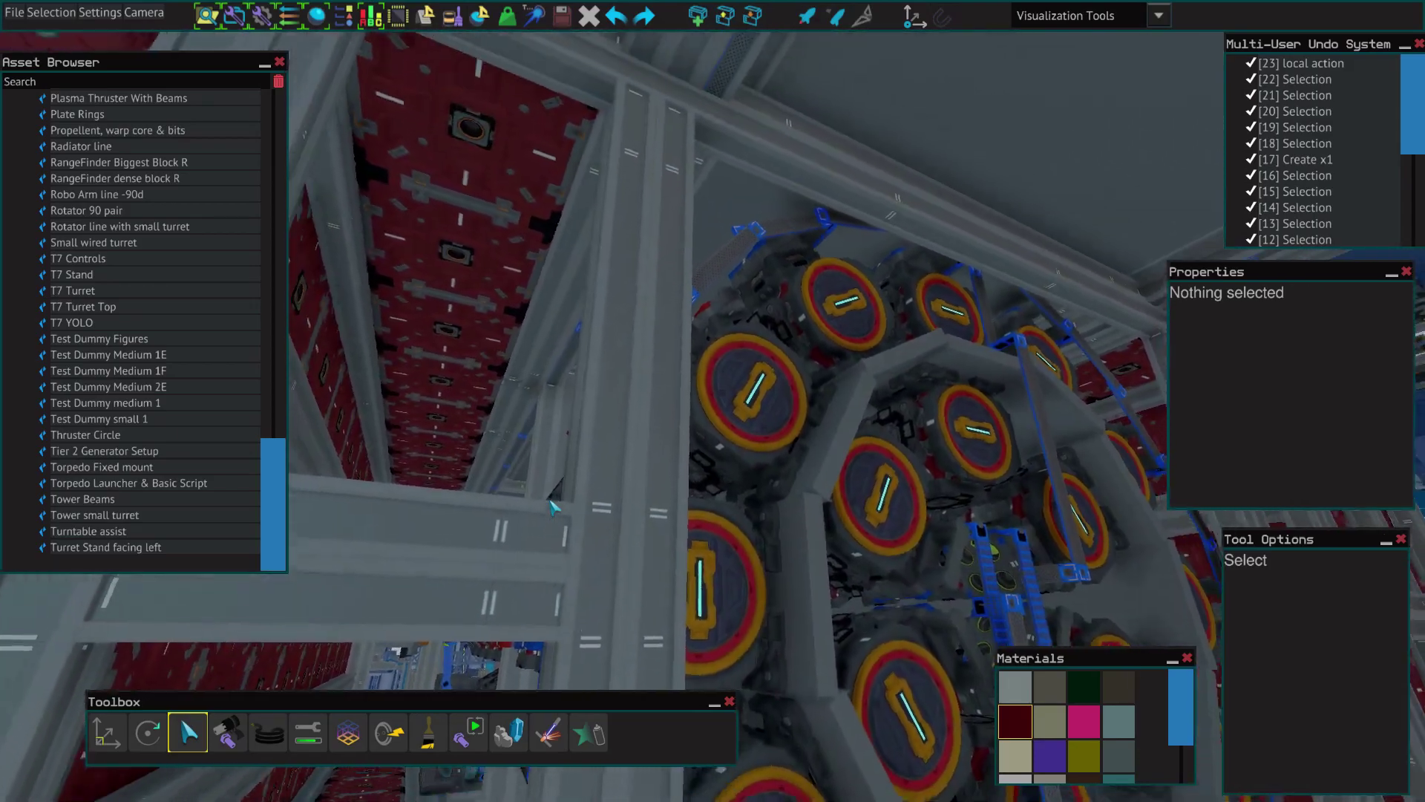
key("s")
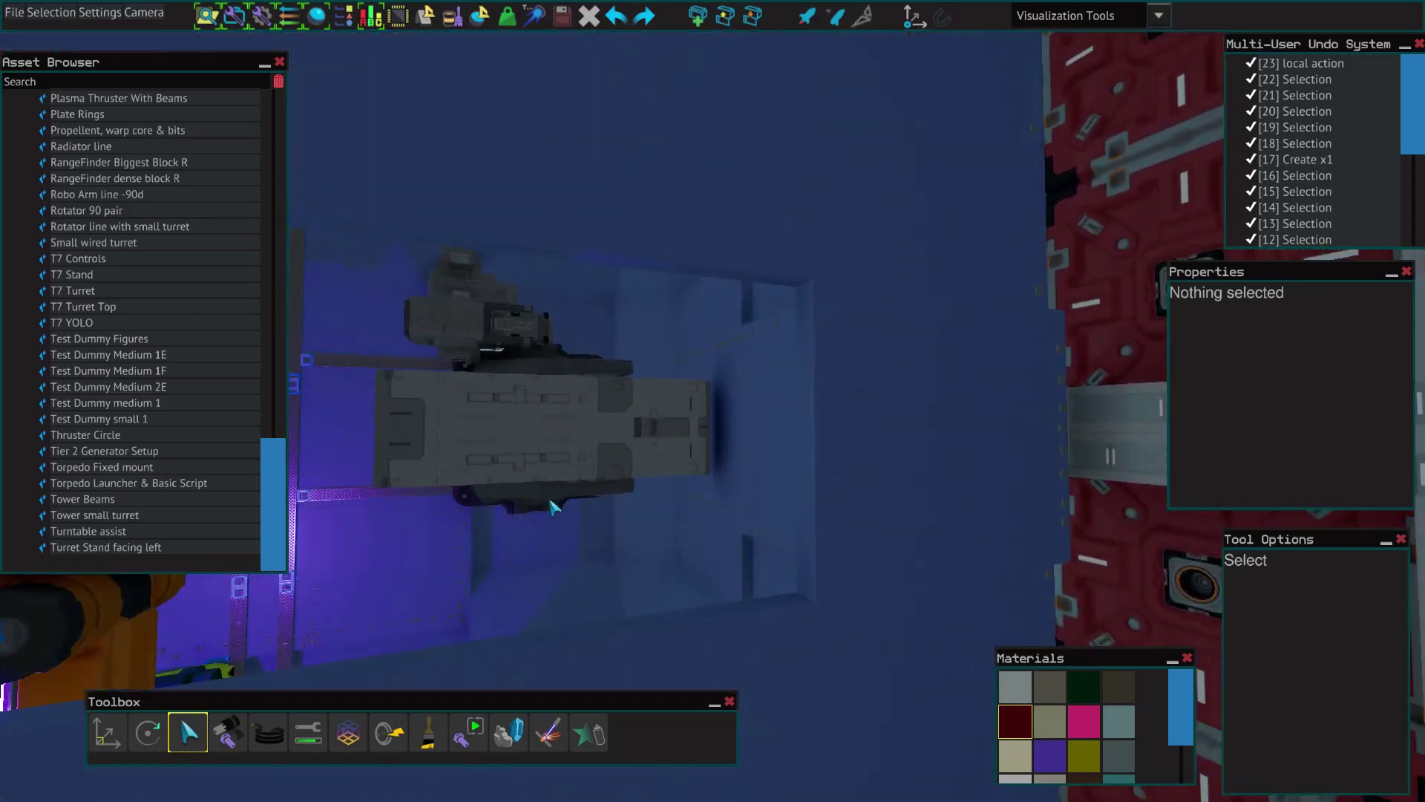
key("d")
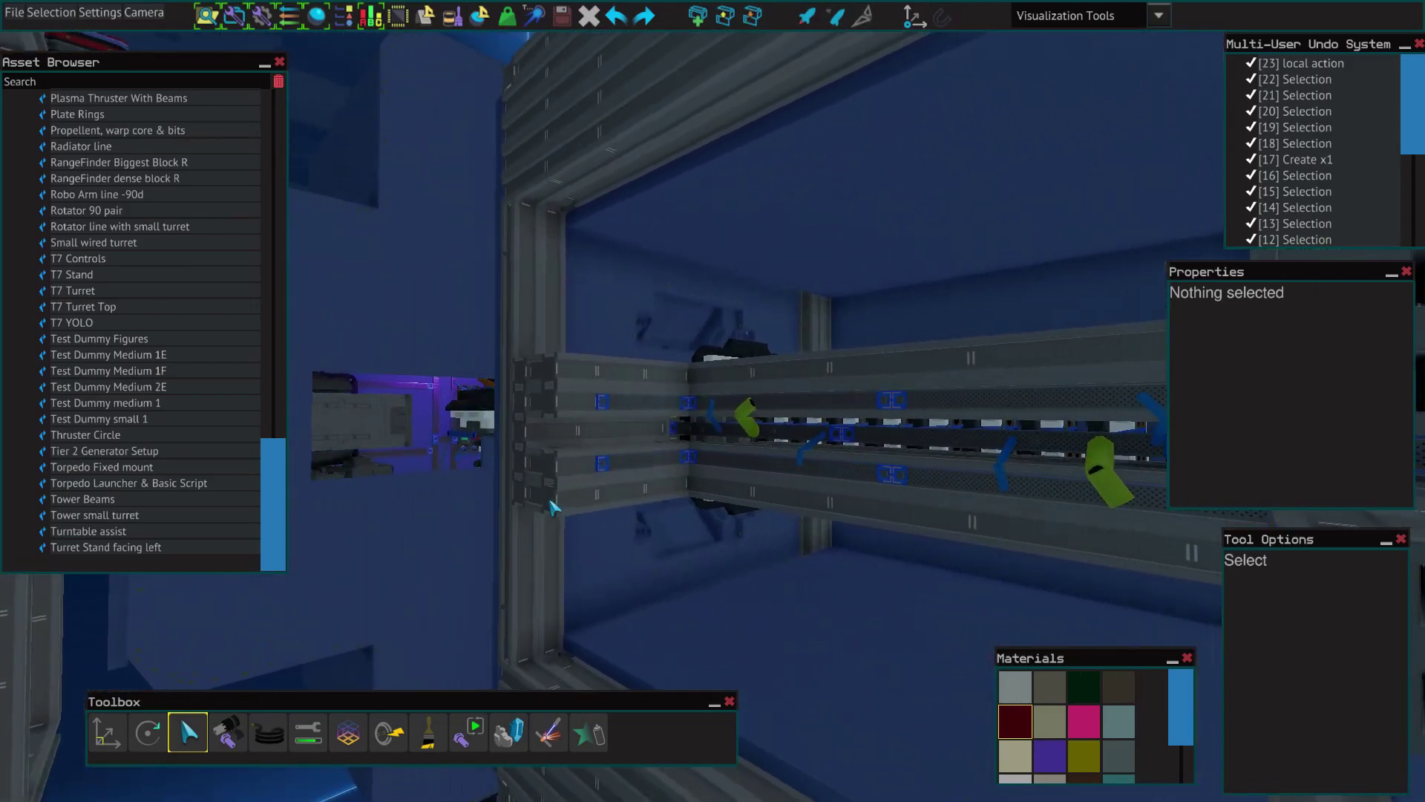
key("d")
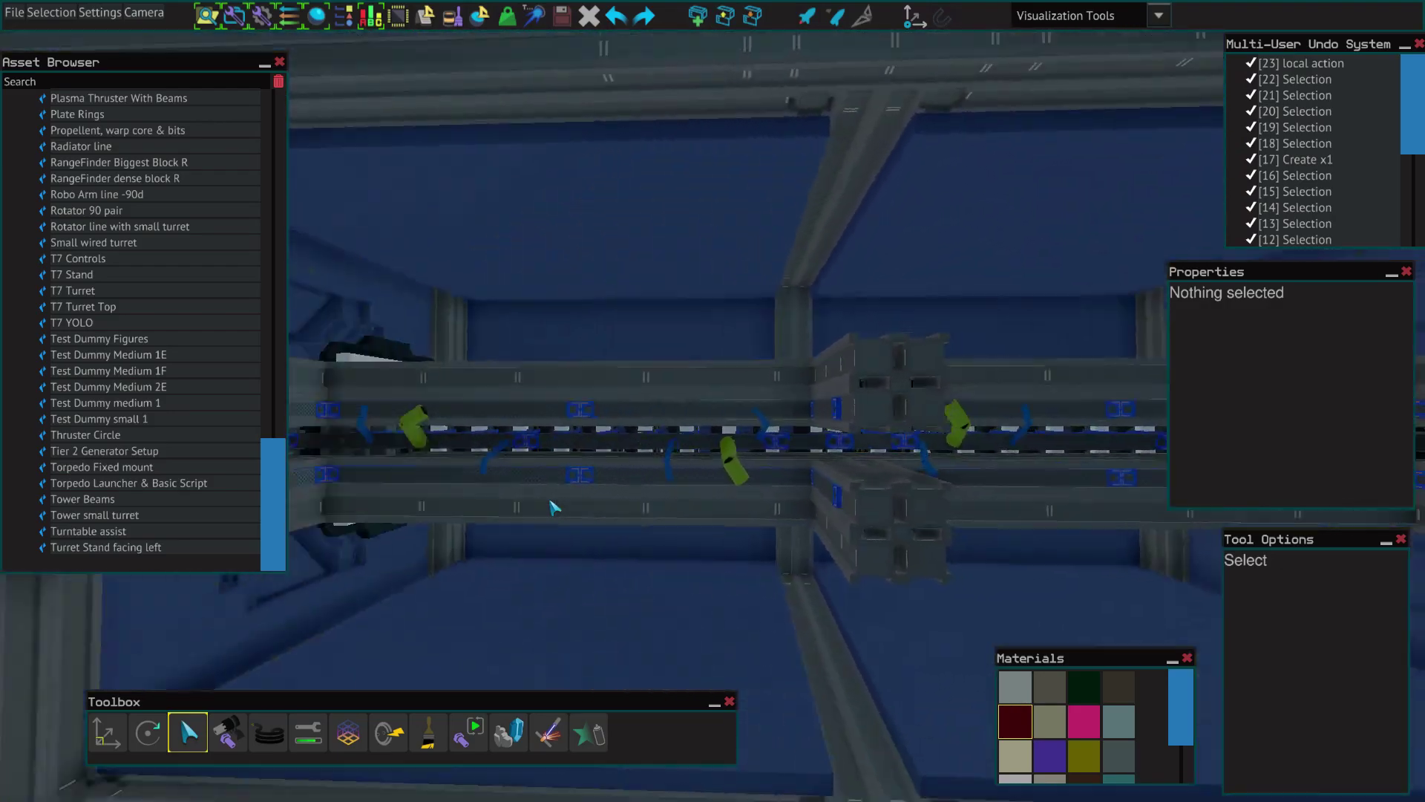
key("s")
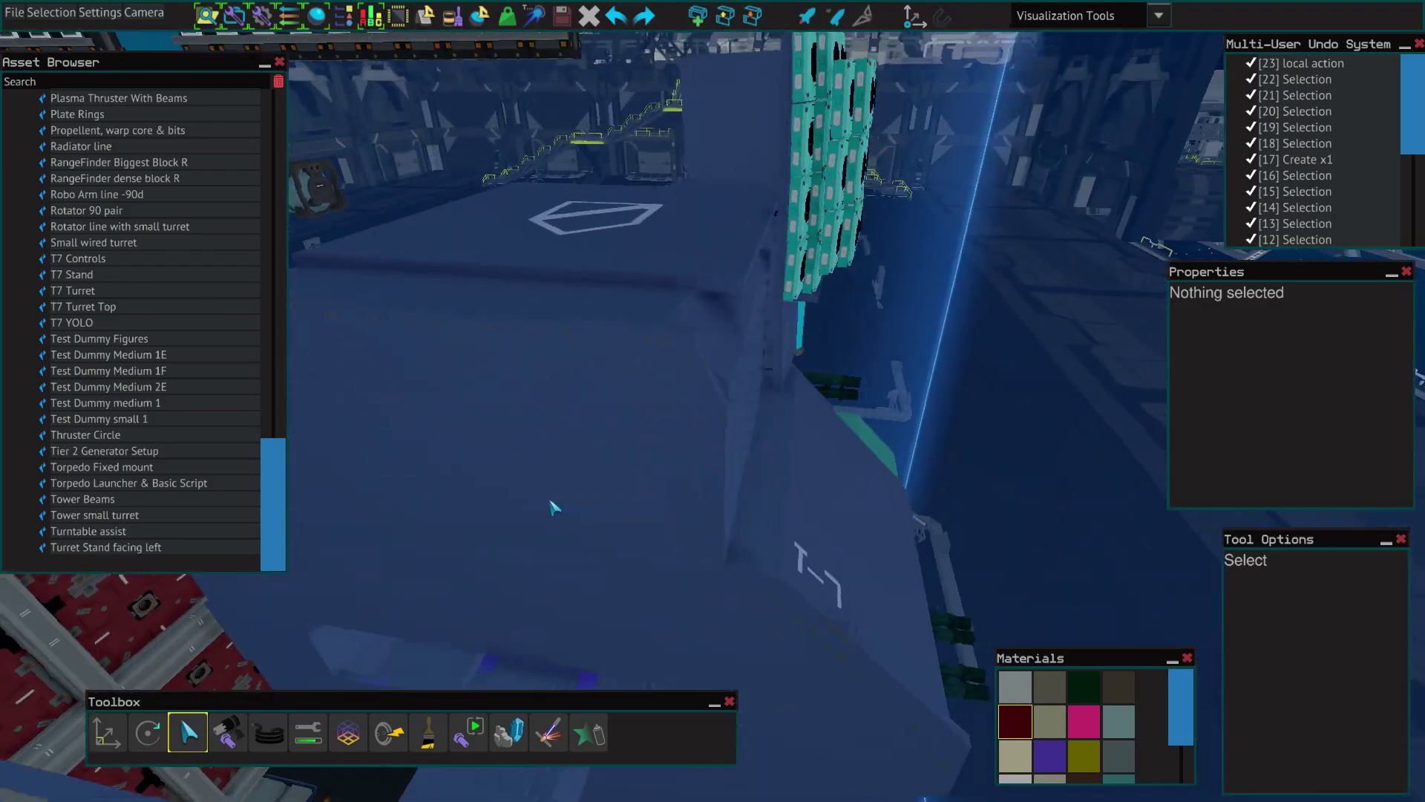
key("s")
key("a")
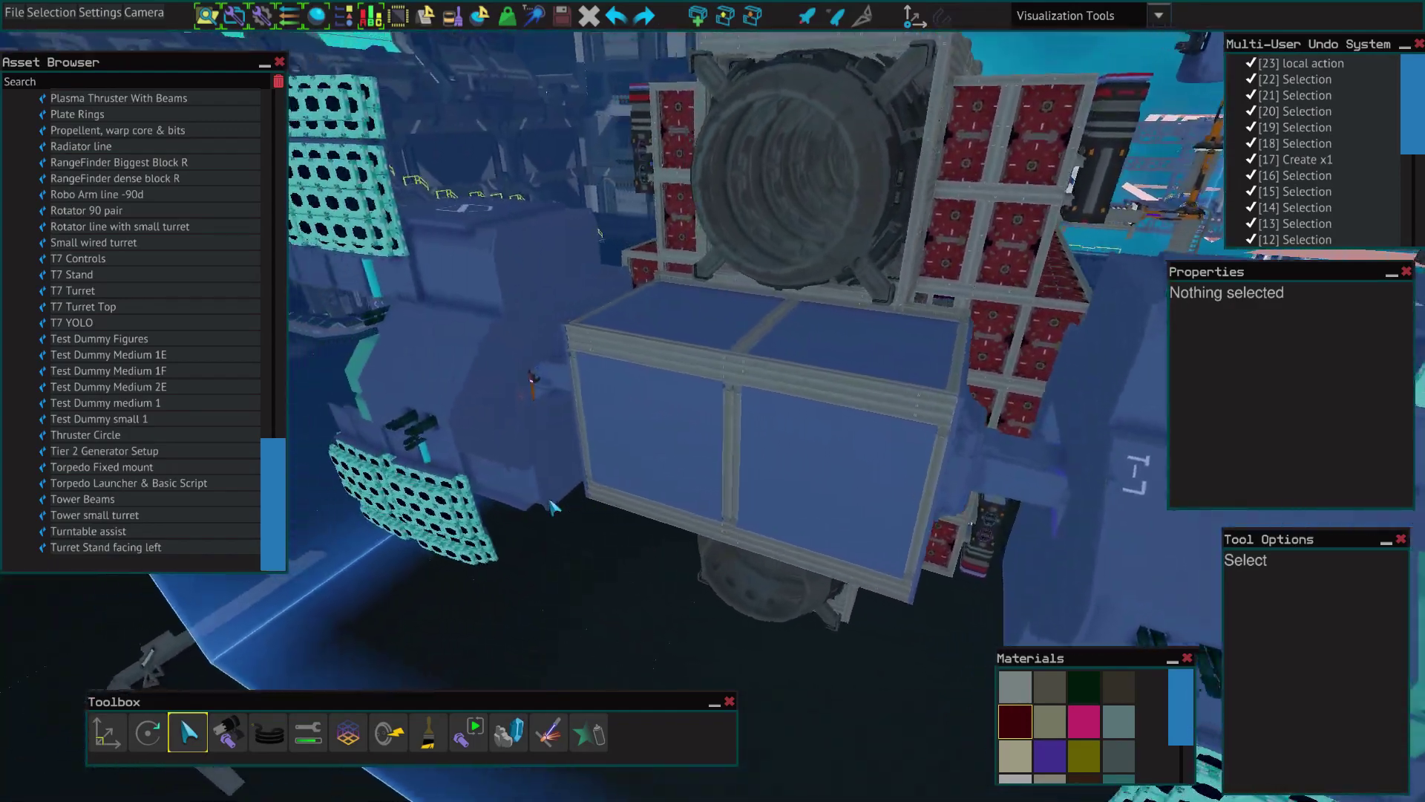
key("s")
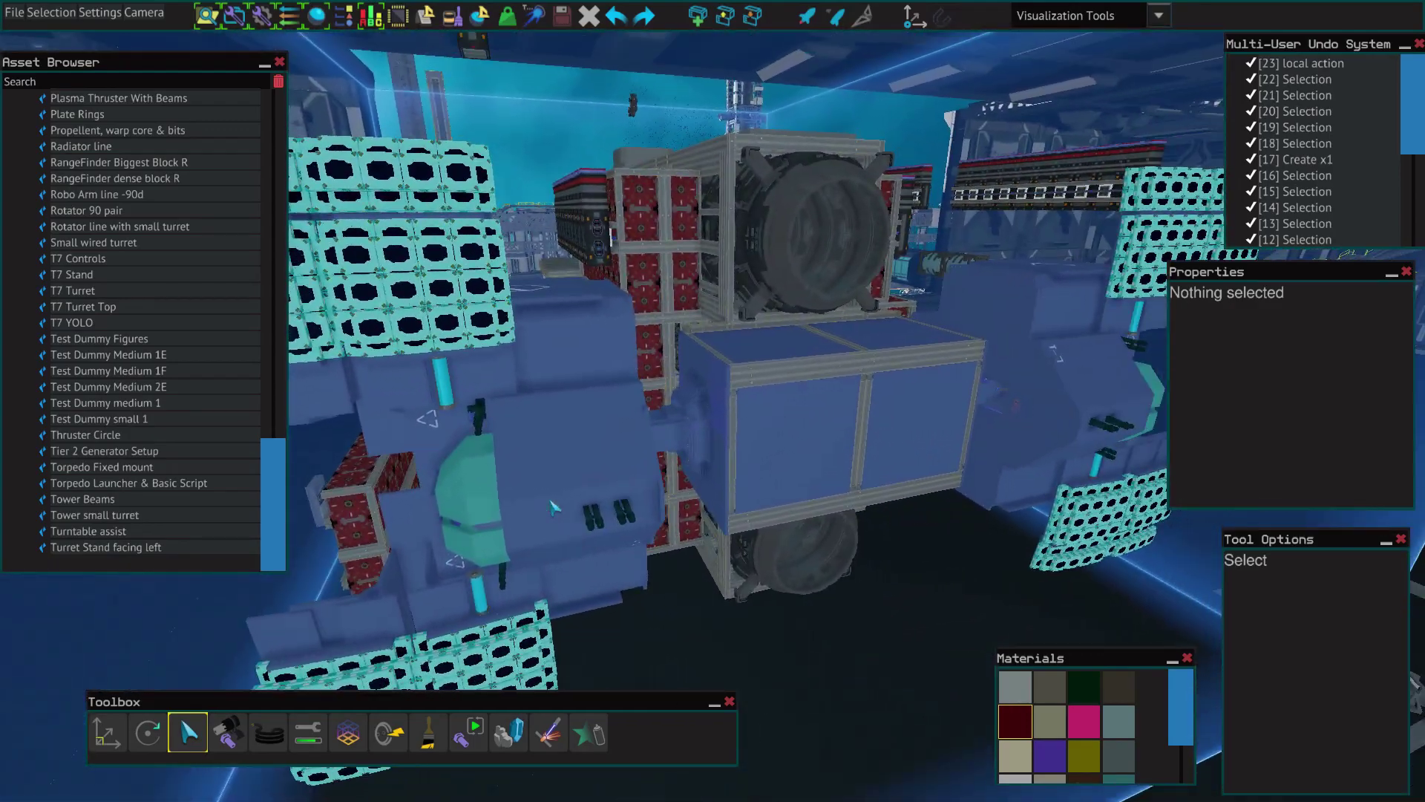
key("d")
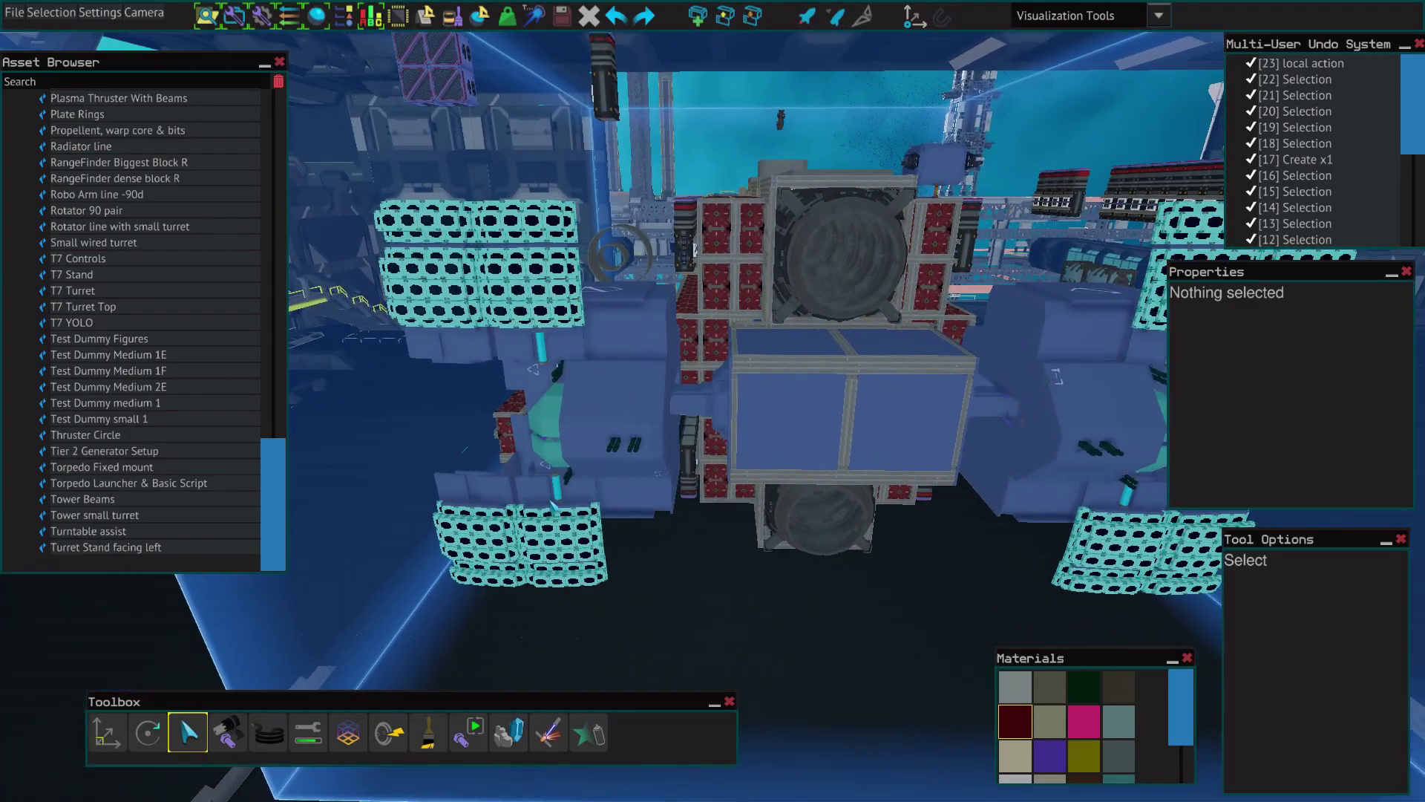
key("w")
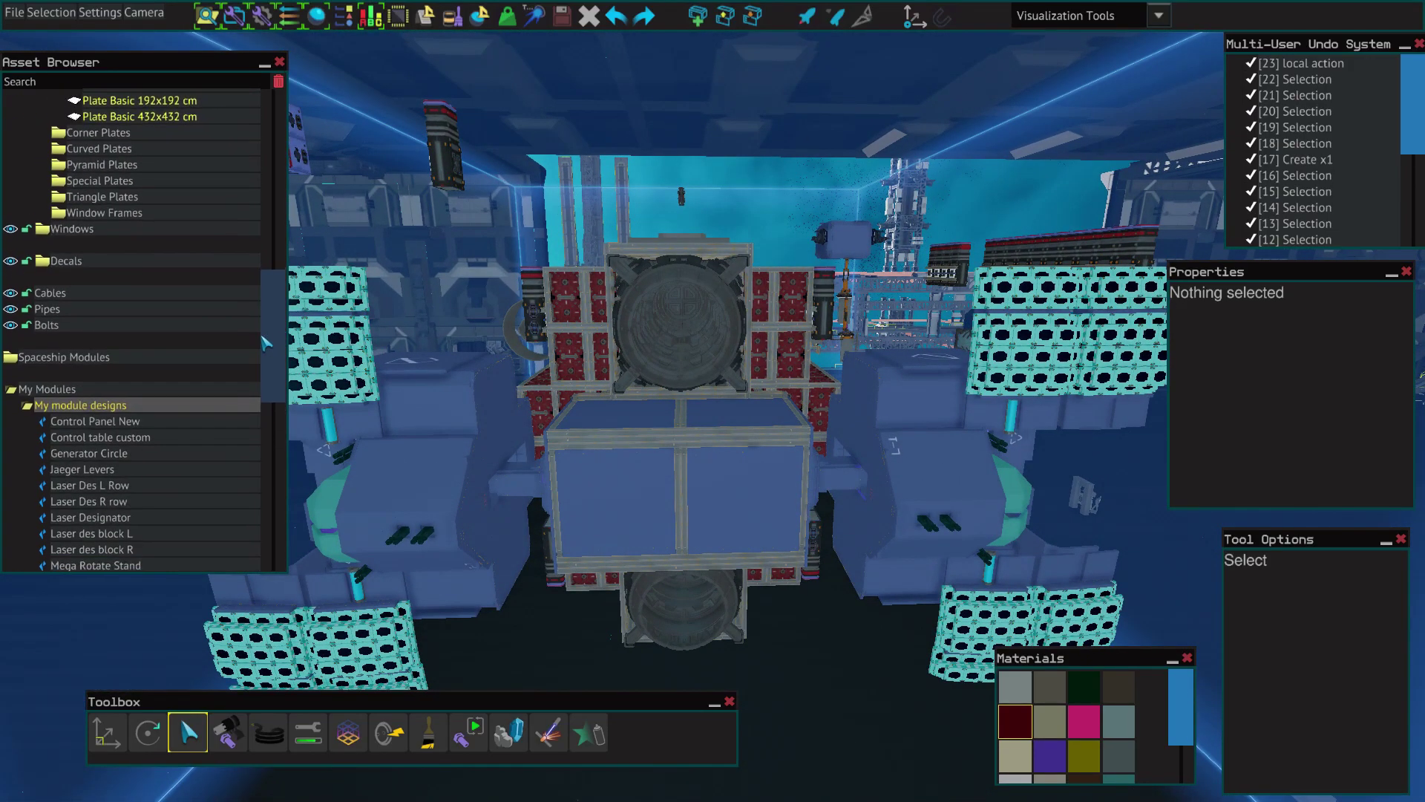
Step: Make the Asset Browser window narrower to free up view space
left_click_drag(272, 437, 210, 437)
key("w")
key("a")
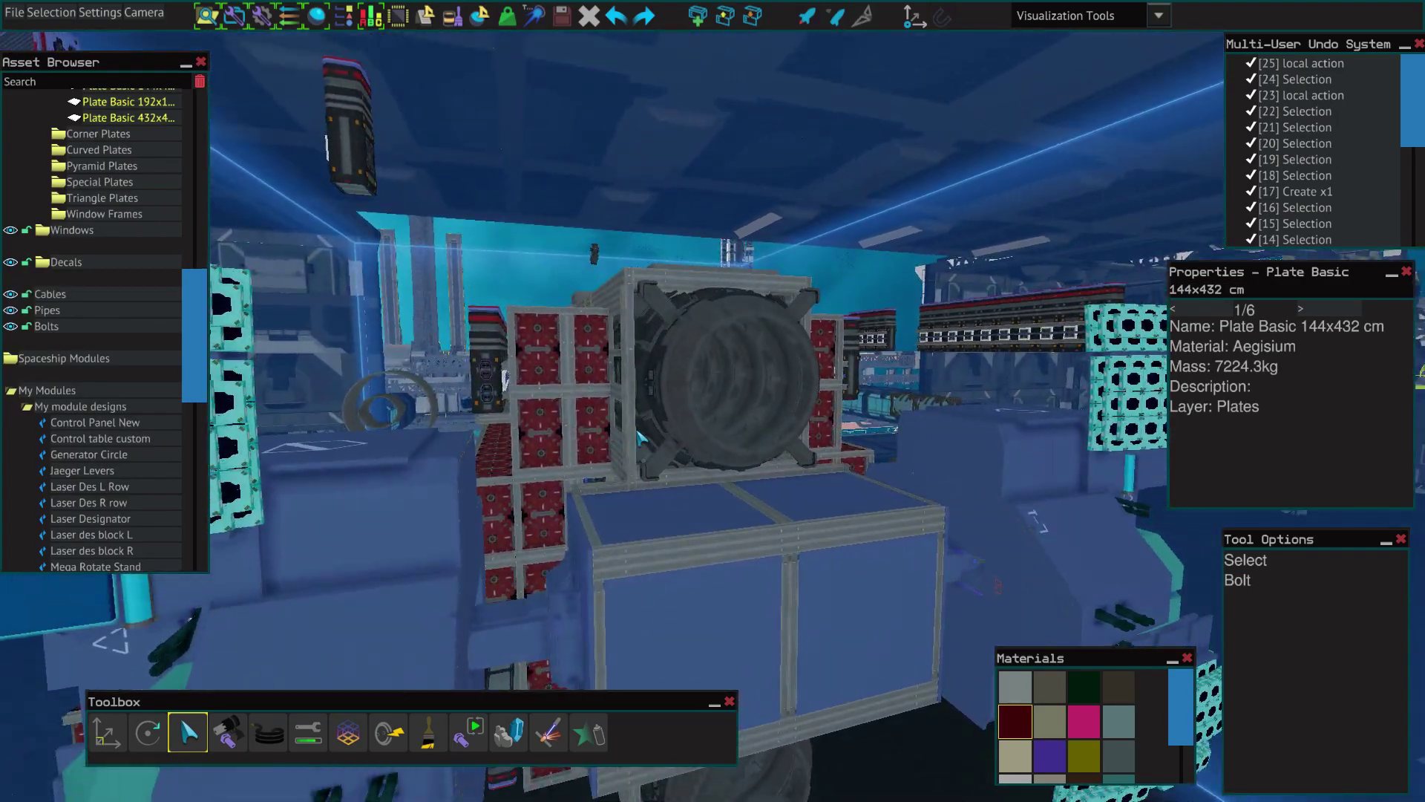
Step: Inspect the upper Plasma Thruster Nozzle's properties, clear the selection and examine the block rows along the ship's side
left_click(713, 424)
key("s")
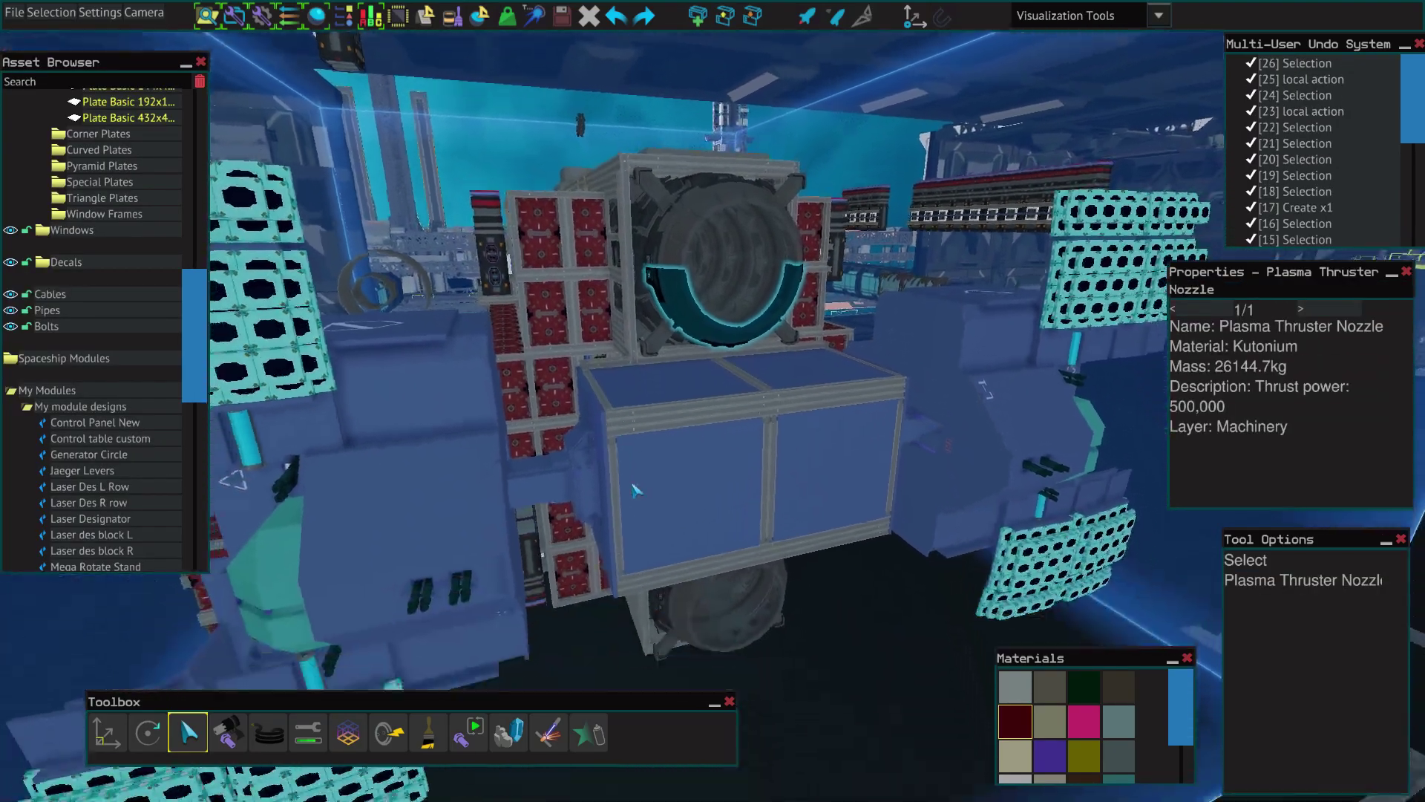
left_click(699, 529)
key("s")
left_click(809, 603)
key("a")
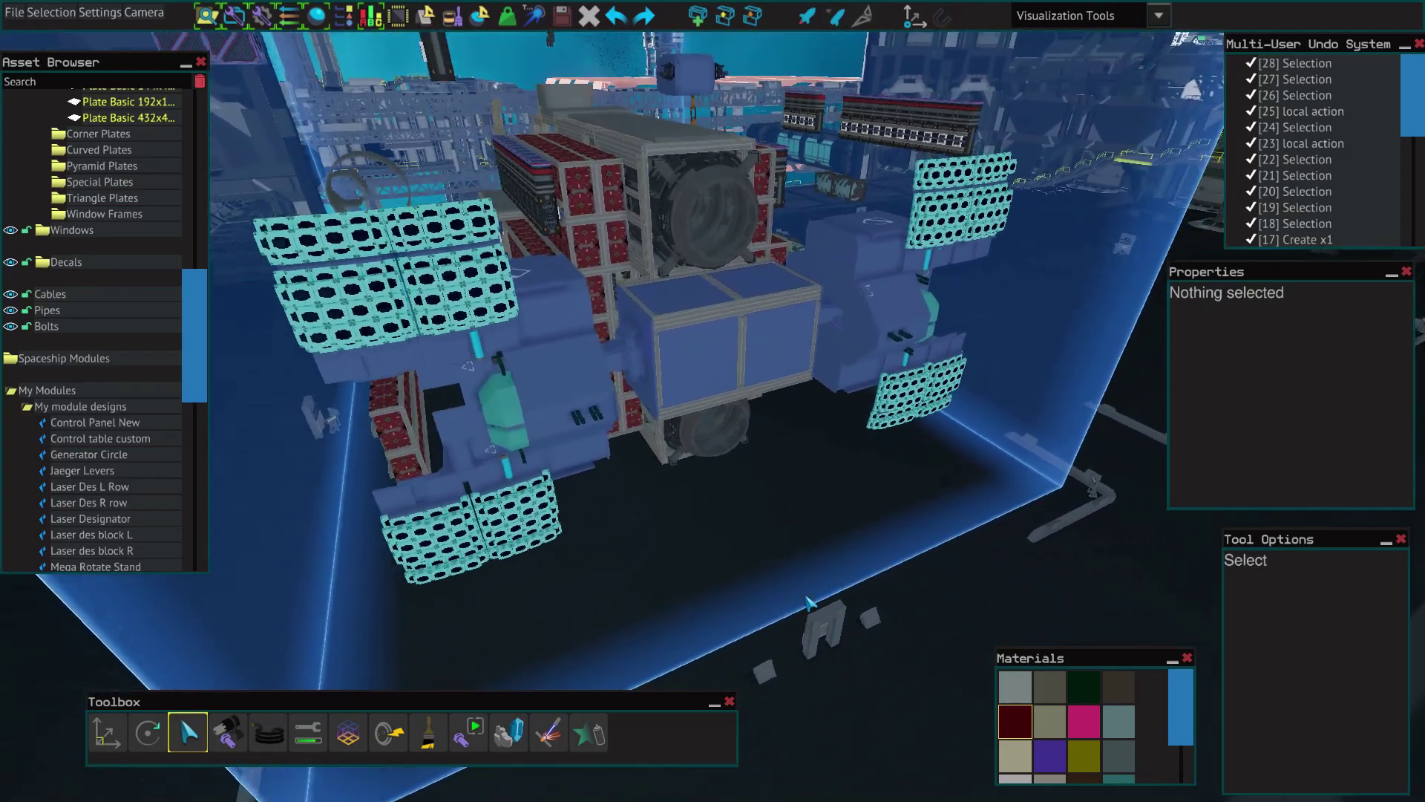
key("a")
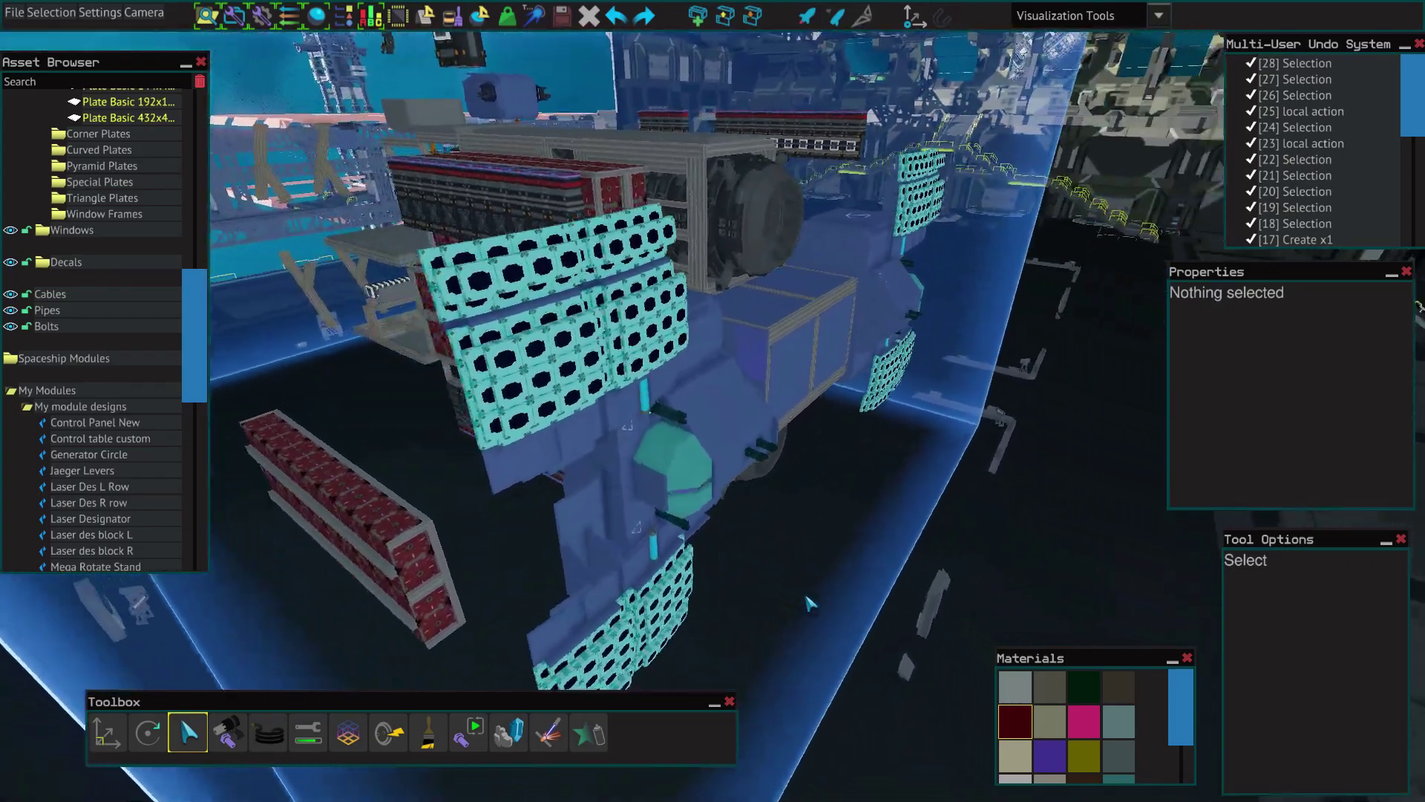
key("w")
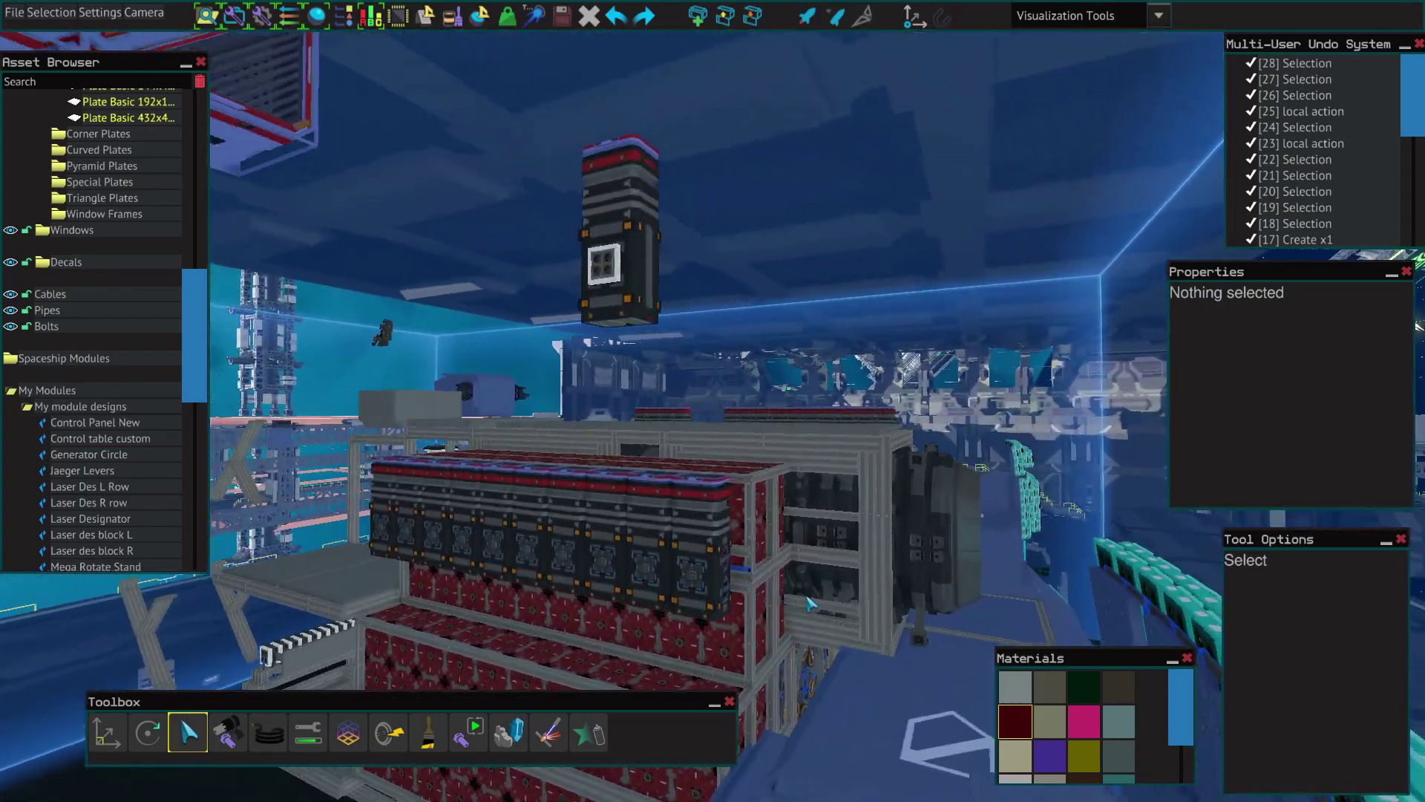
key("d")
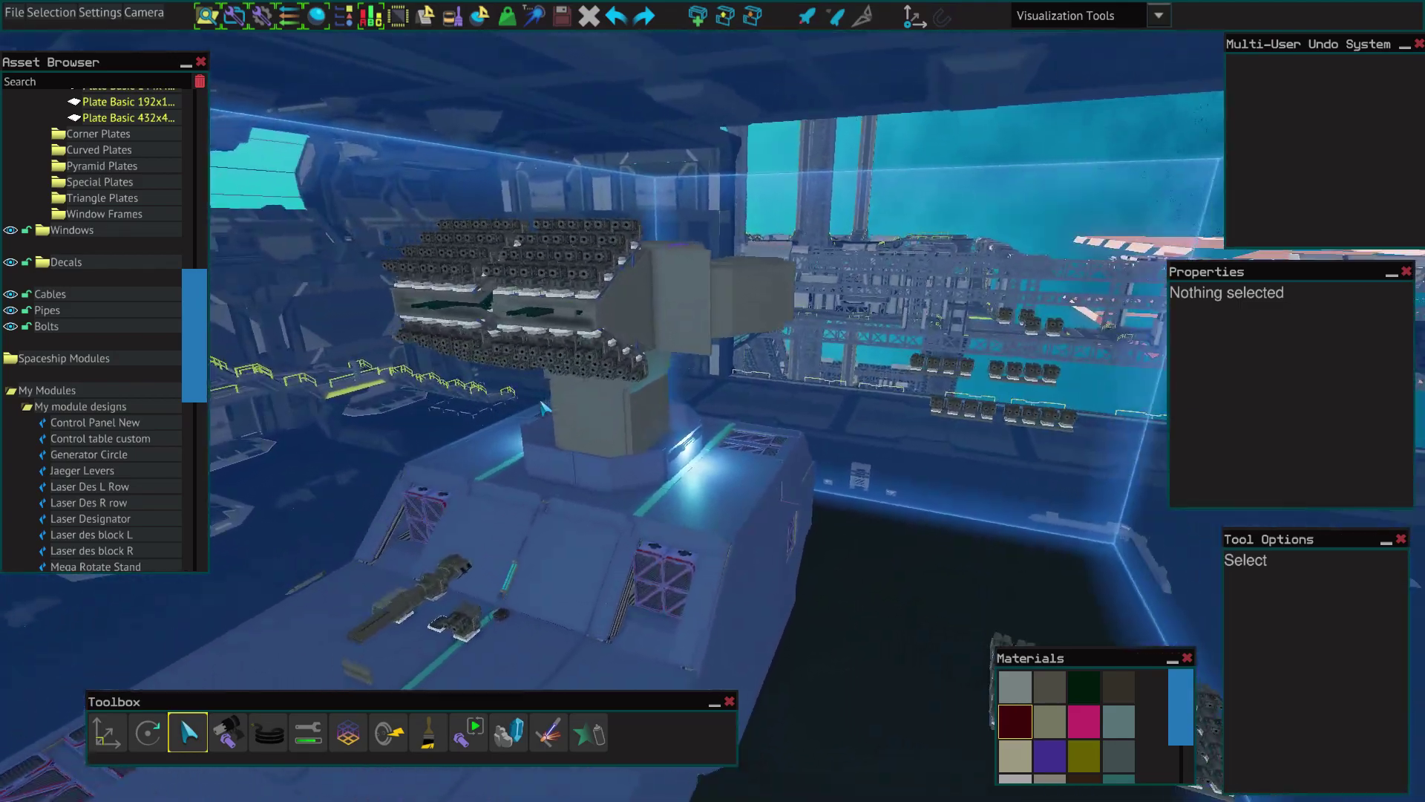
Step: Compare the rotation values of the two neighbouring Laser Designators beside the centre of the turret's upper array
key("a")
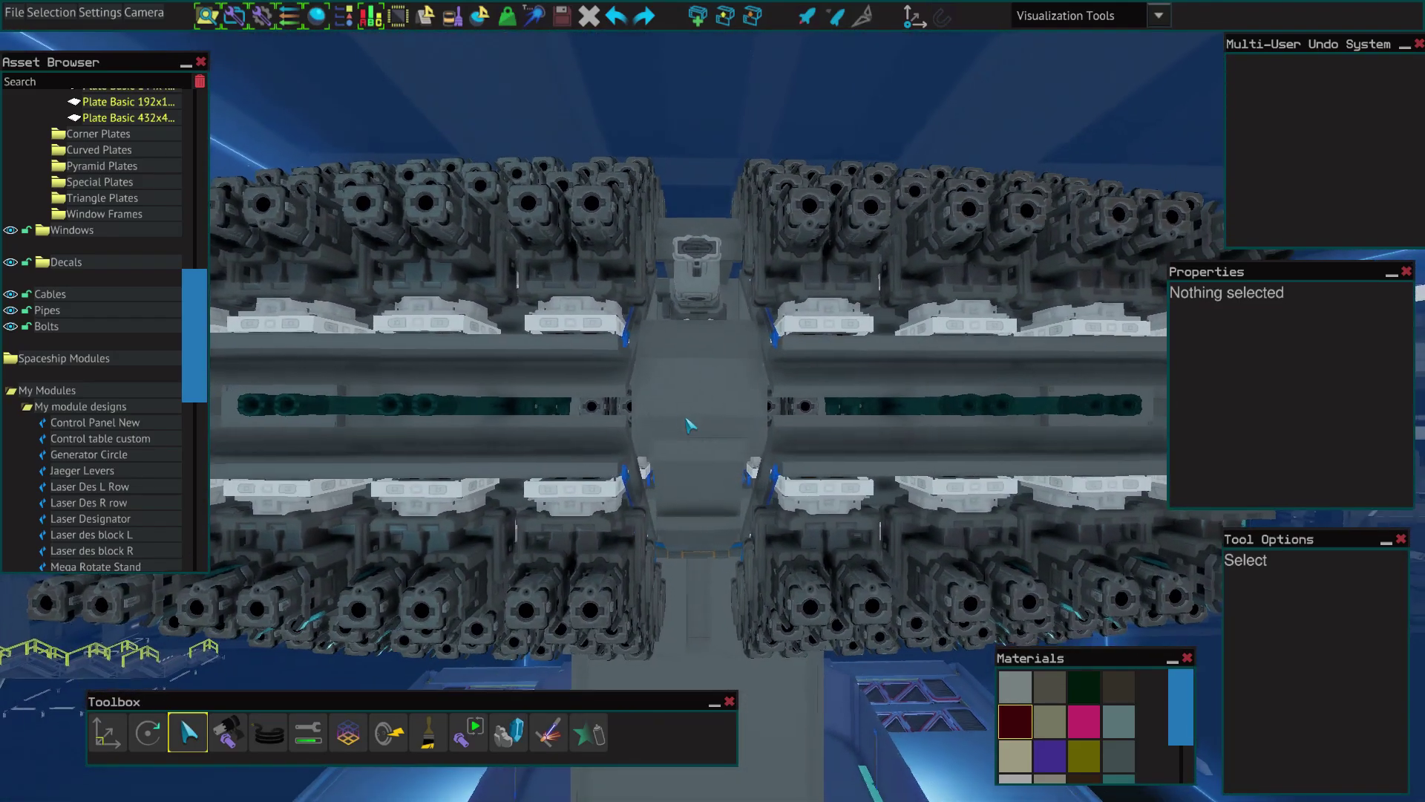
key("d")
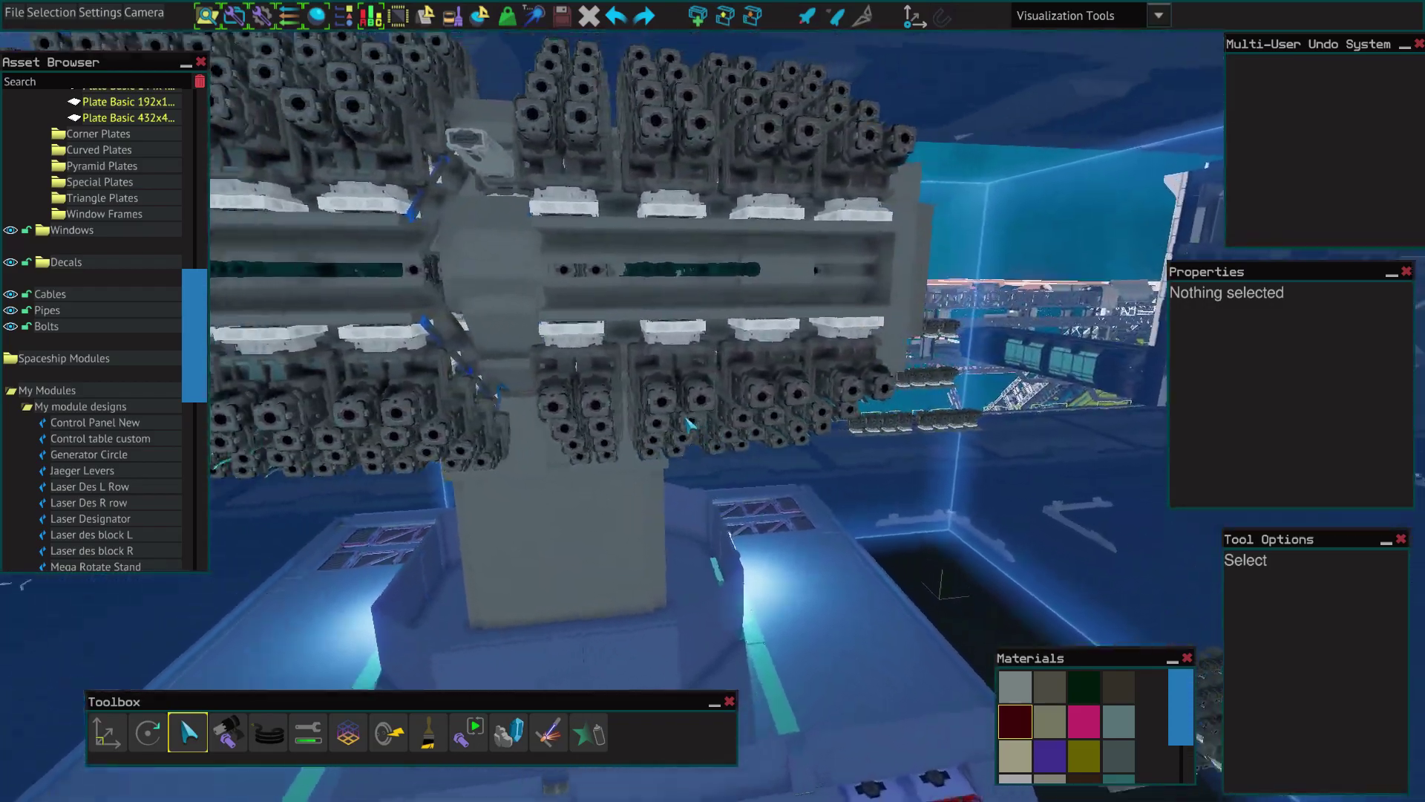
key("d")
key("w")
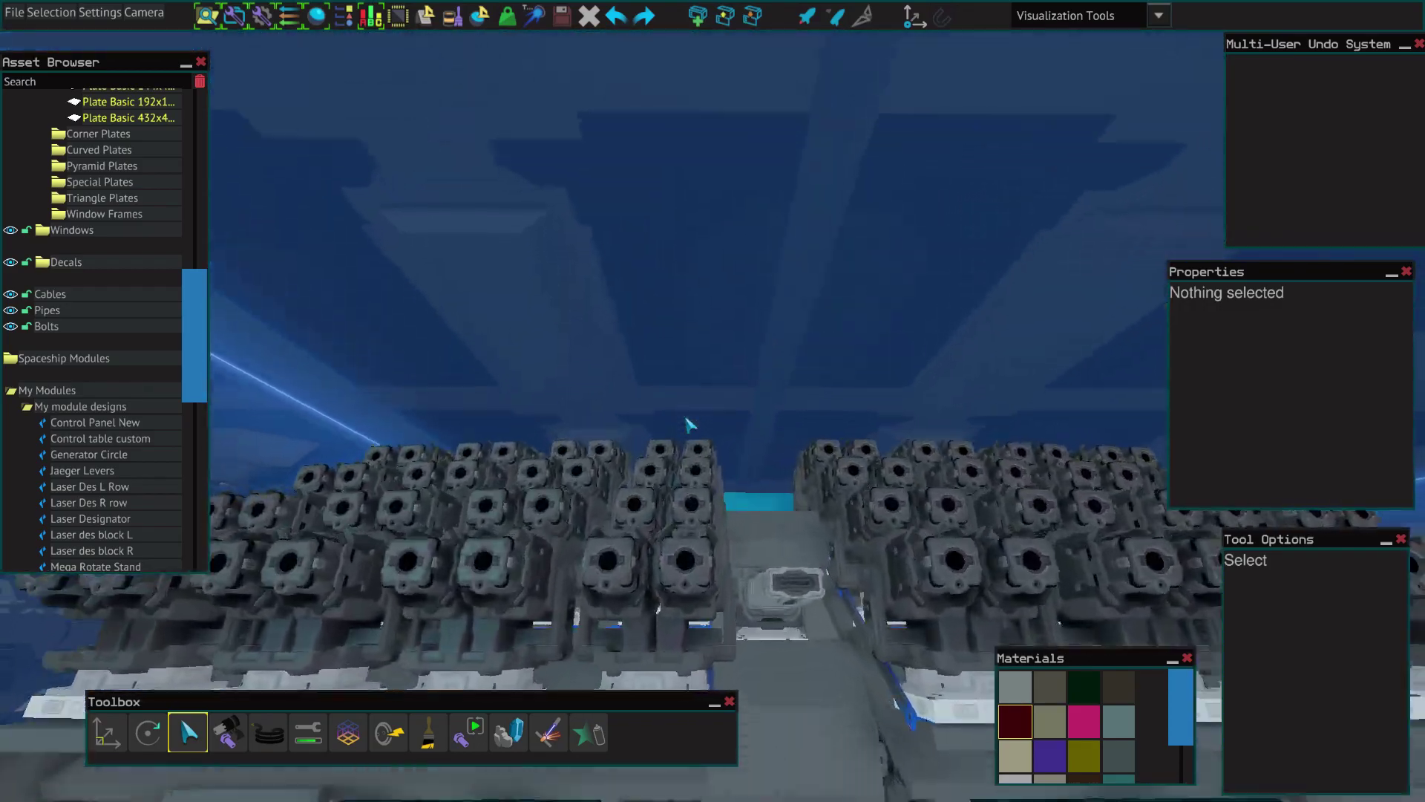
left_click(697, 449)
key("s")
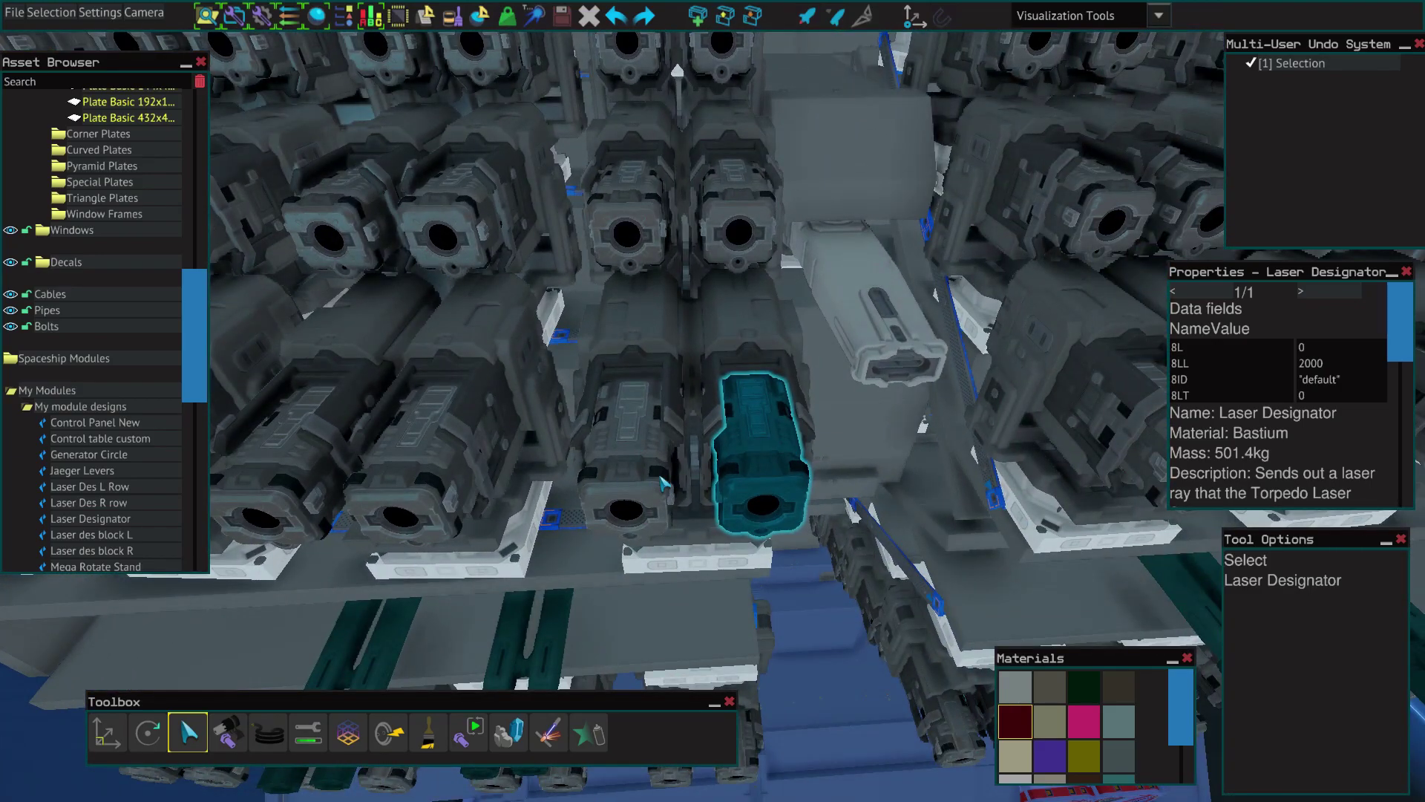
key("w")
left_click(155, 745)
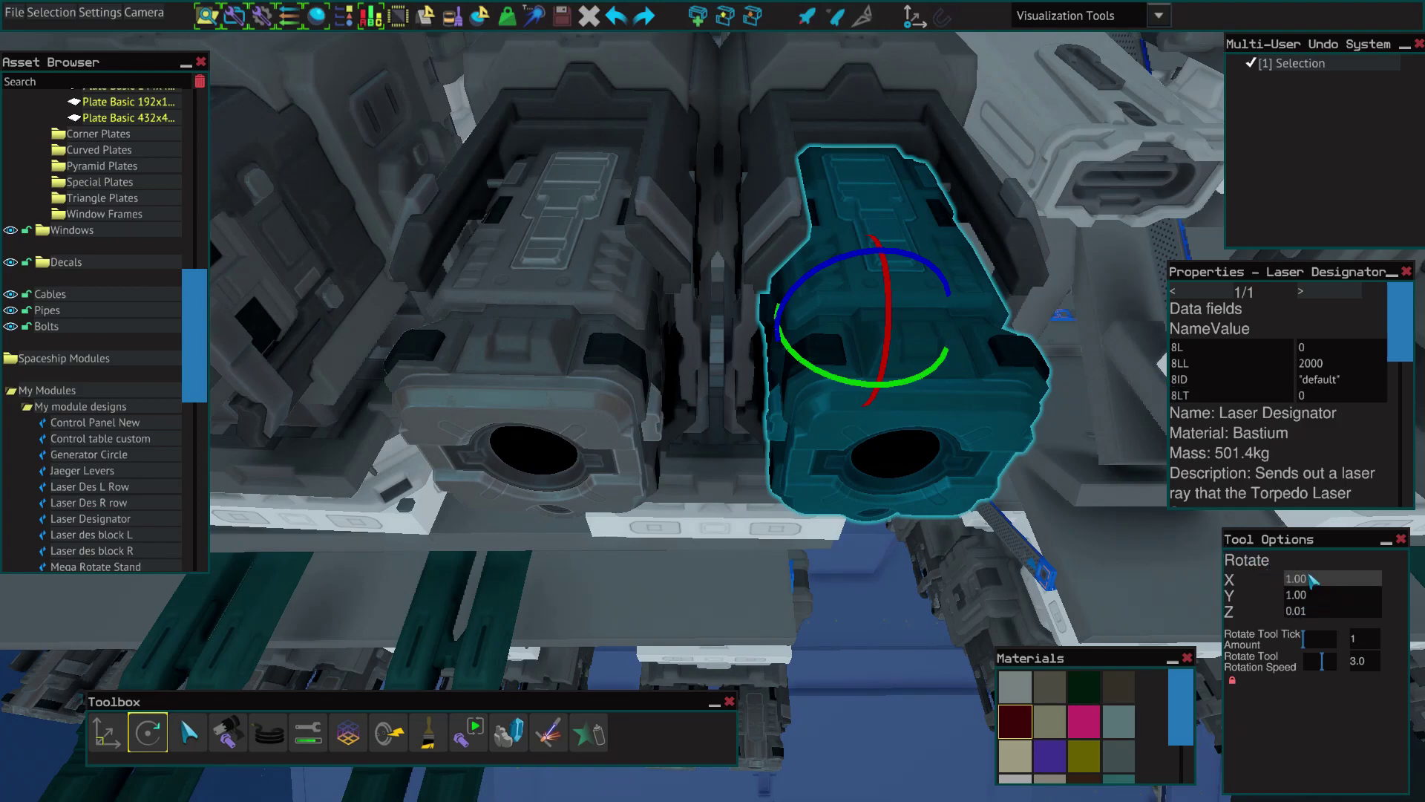
left_click(631, 429)
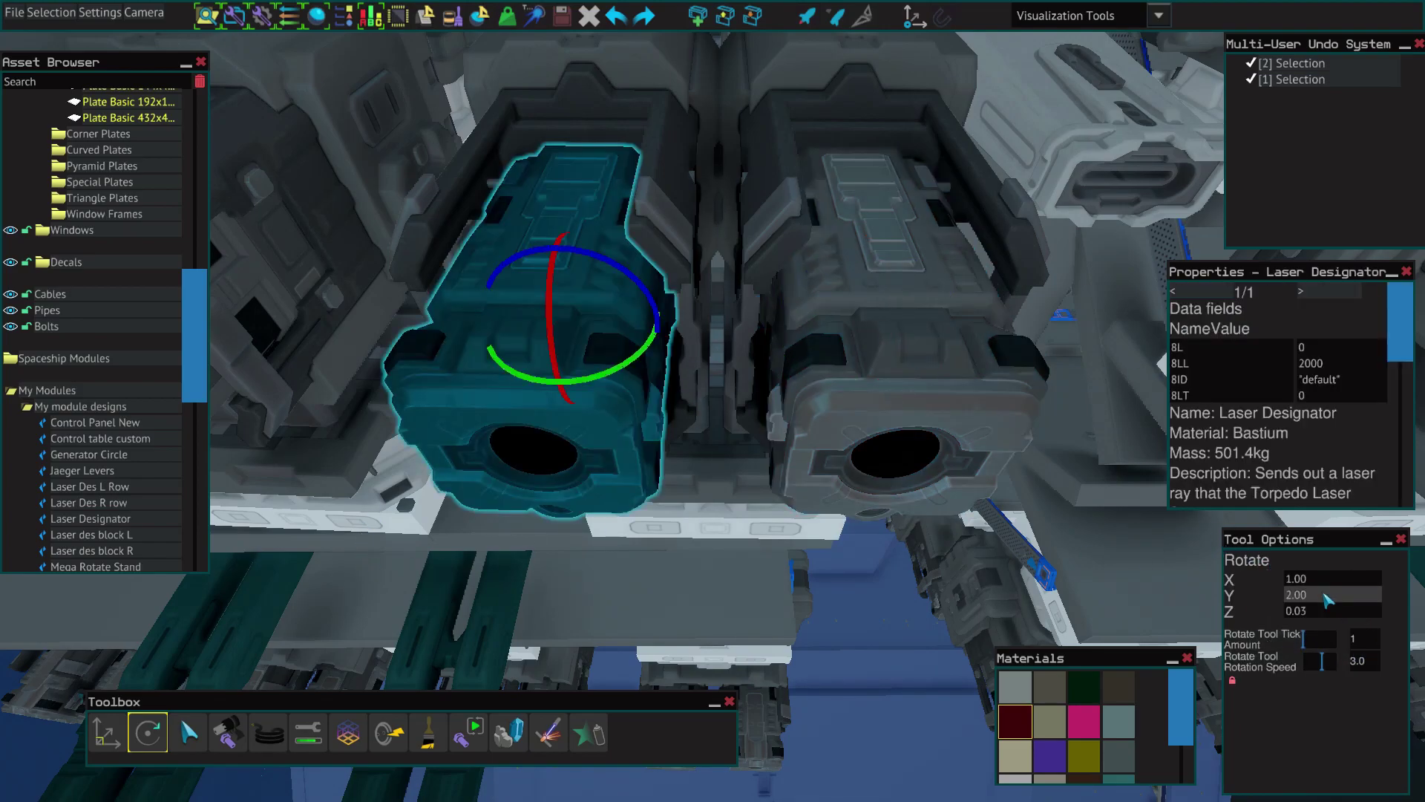
Step: Try to rotate the selected Laser Designator to 0.00 on the Y axis
left_click_drag(631, 449, 596, 420)
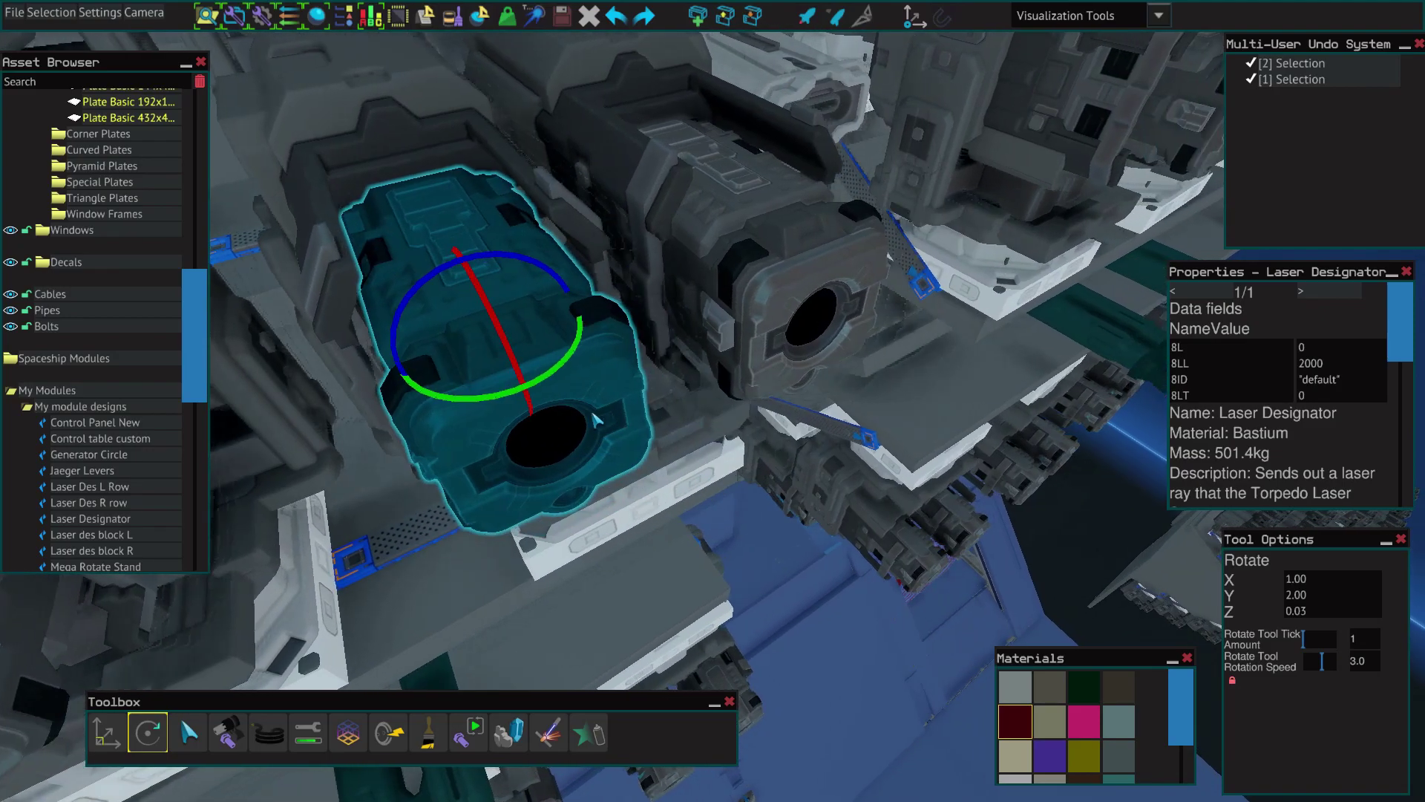
left_click(473, 405)
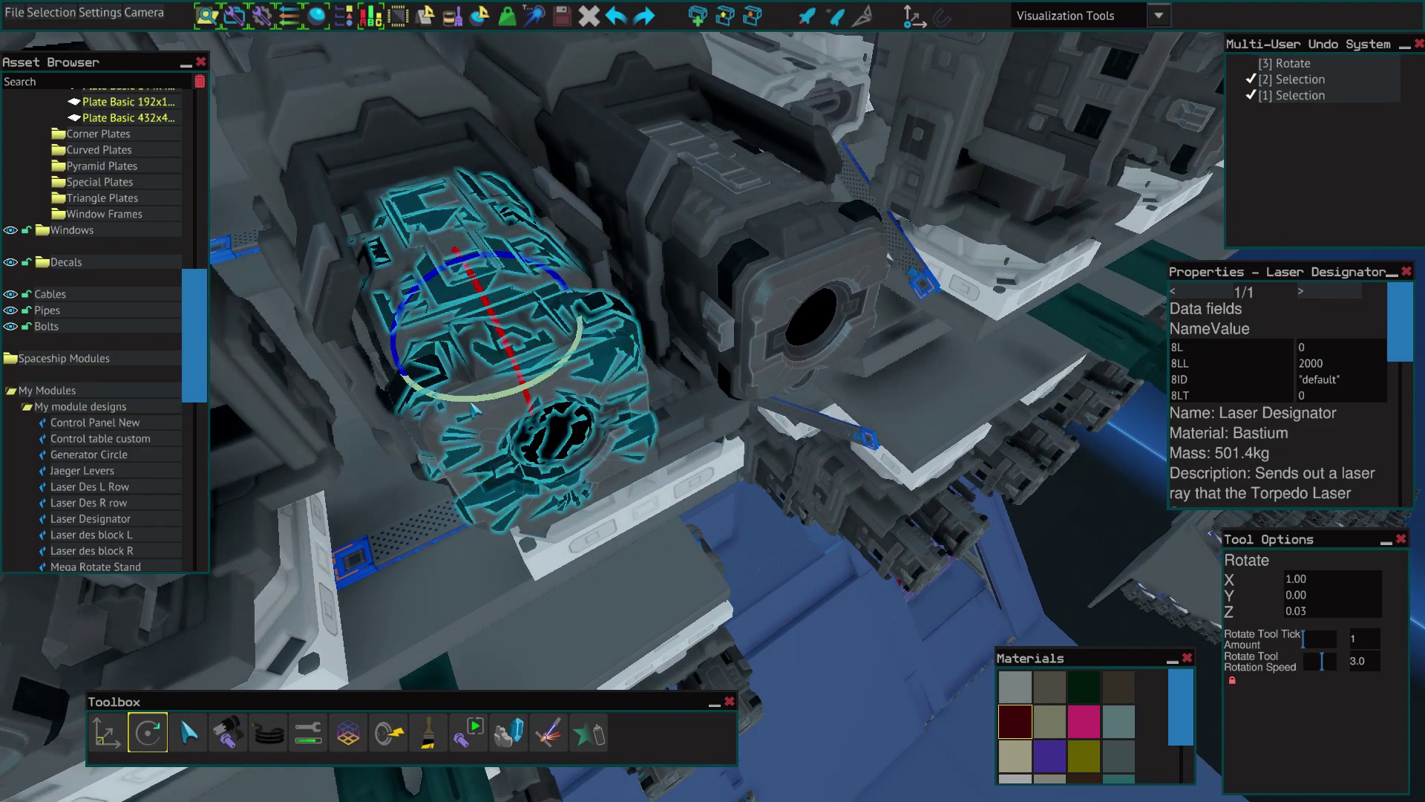
scroll(330, 192, "down", 5)
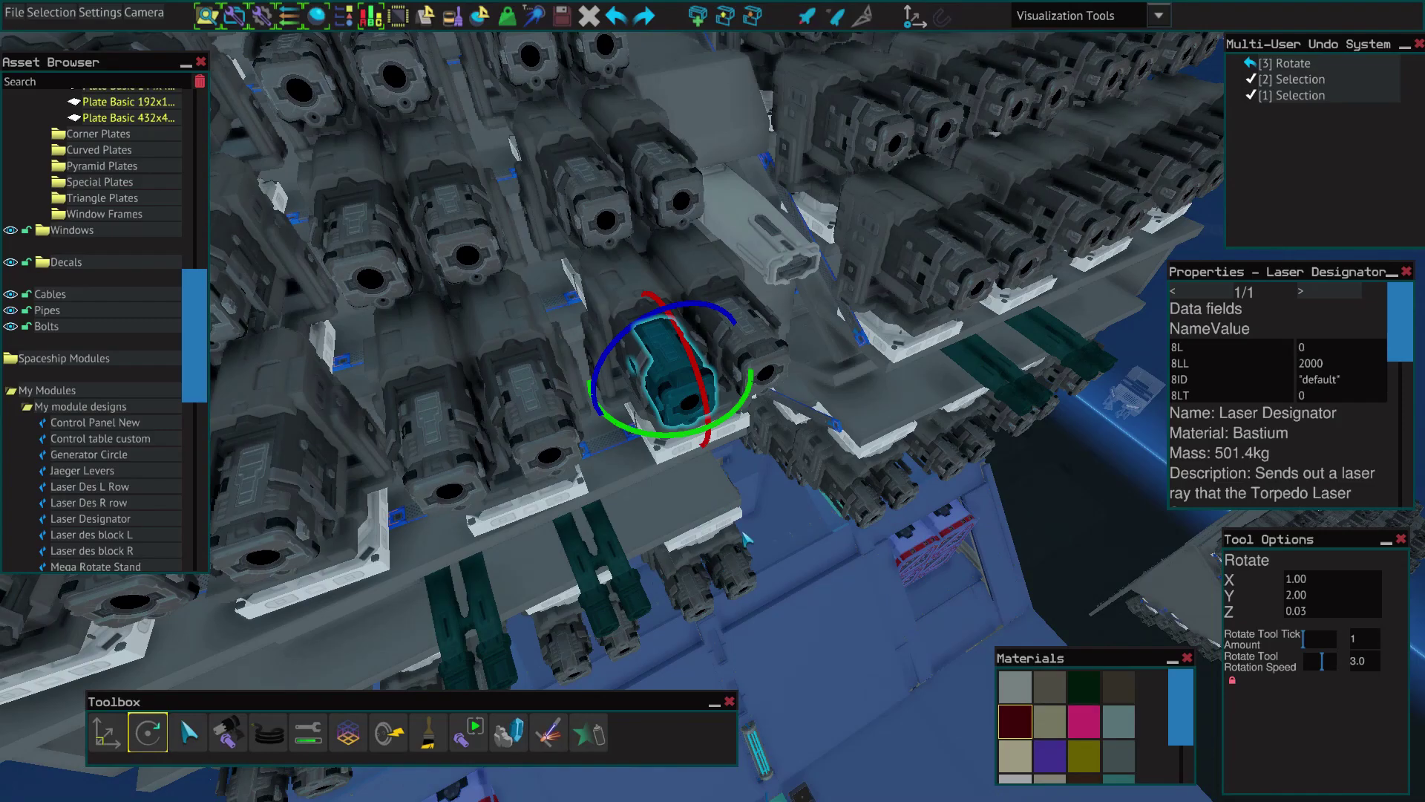
Step: Switch to the Durability tool and examine the turret's laser arrays, rear housing and base from all around
left_click_drag(745, 540, 745, 540)
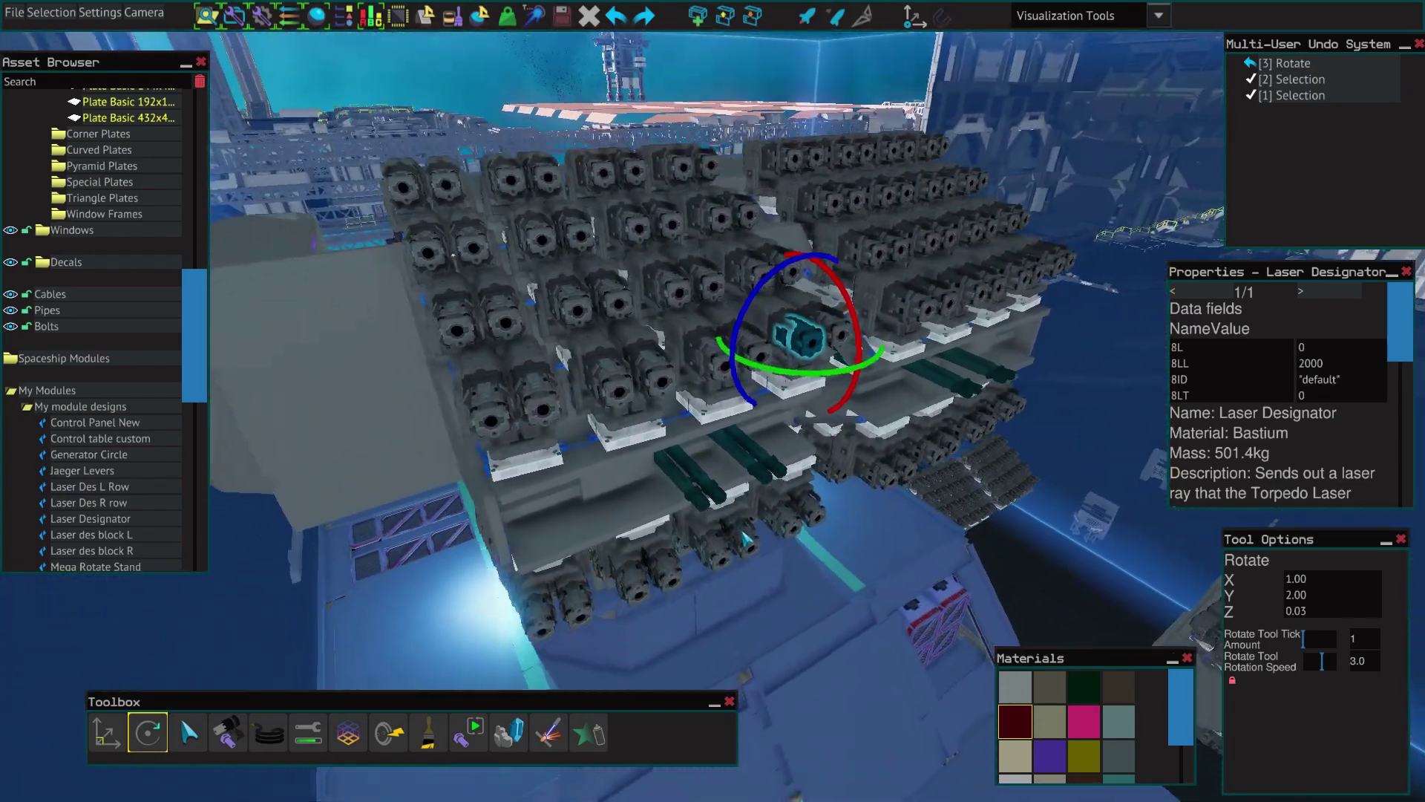
left_click_drag(540, 369, 539, 369)
key("s")
left_click(309, 734)
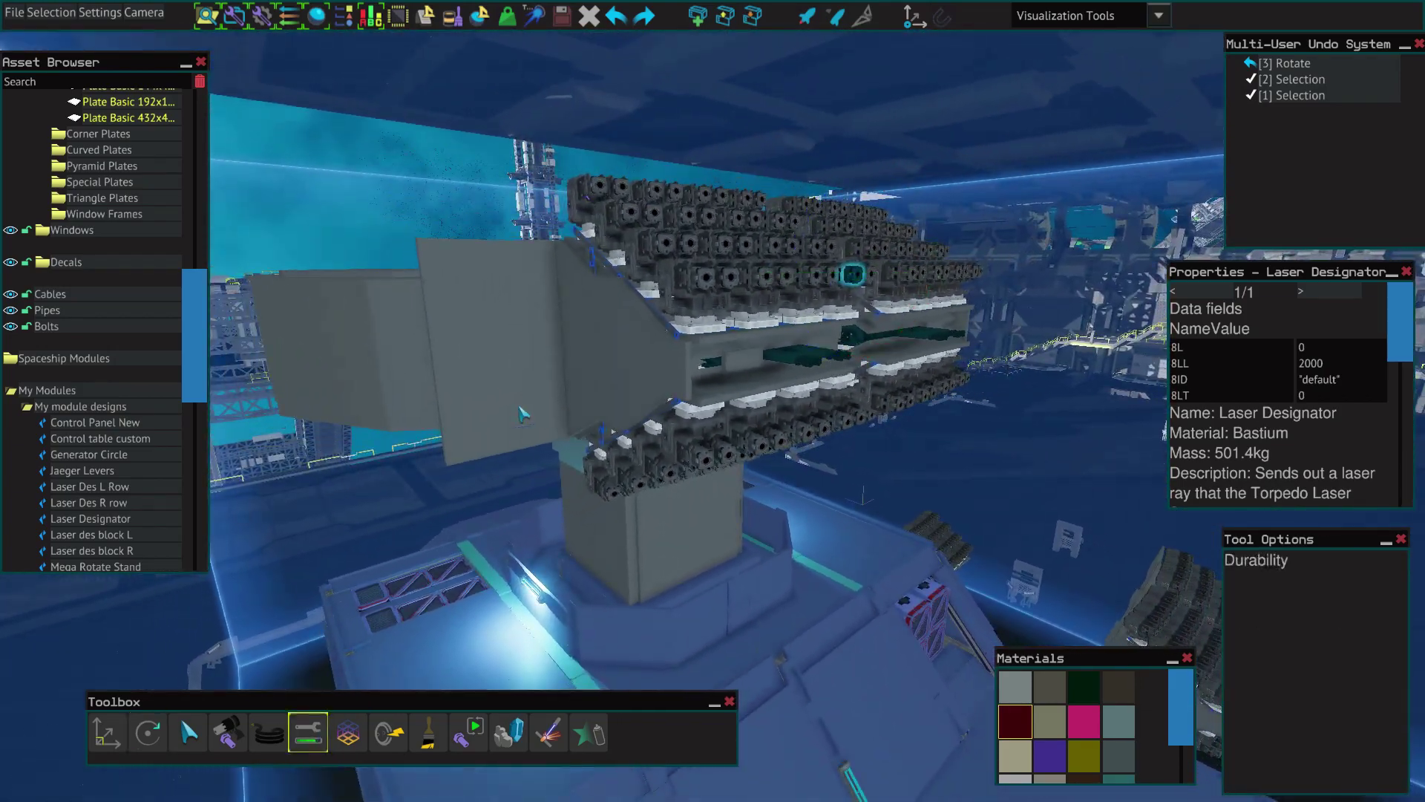
key("d")
left_click_drag(1055, 459, 1054, 459)
key("a")
left_click_drag(458, 479, 1016, 408)
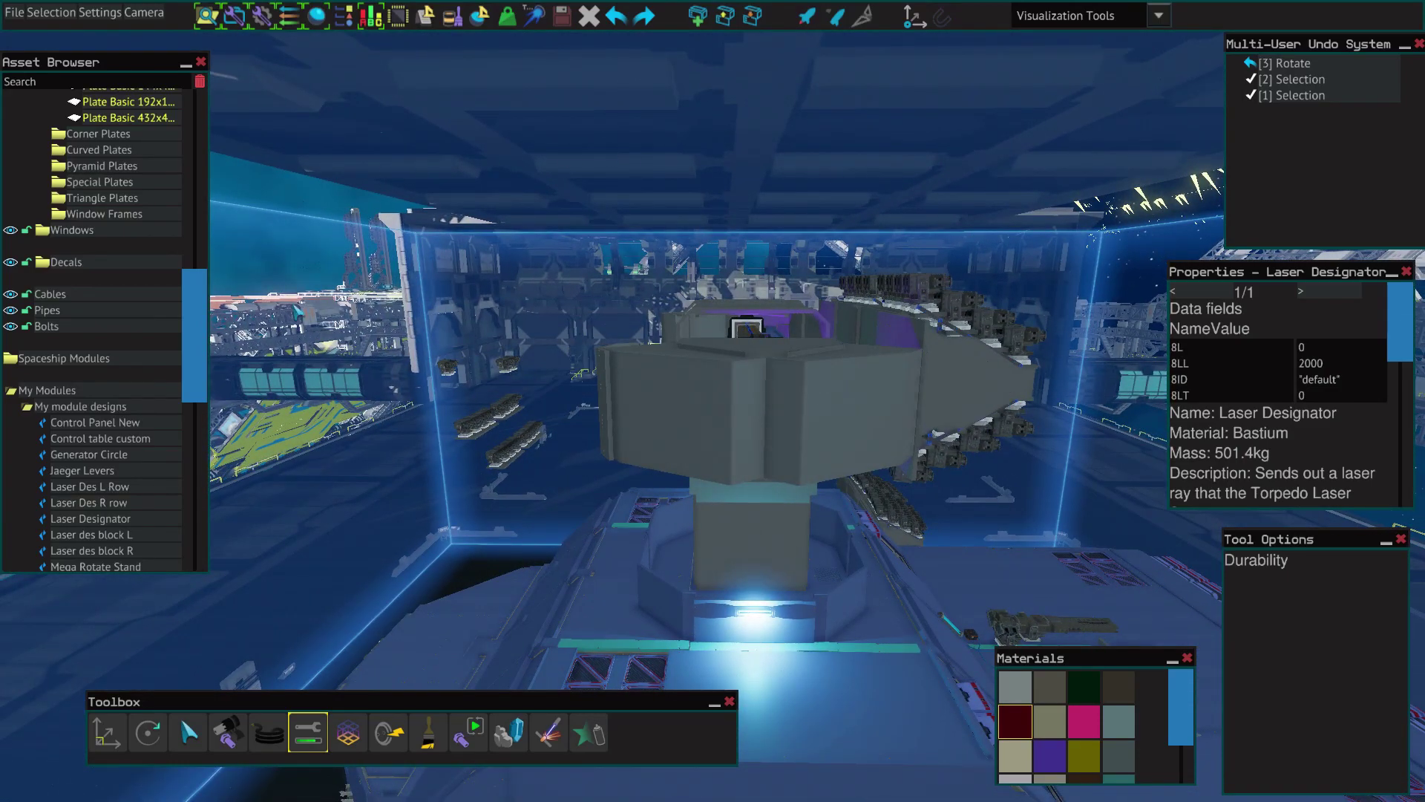
key("d")
left_click_drag(828, 200, 828, 200)
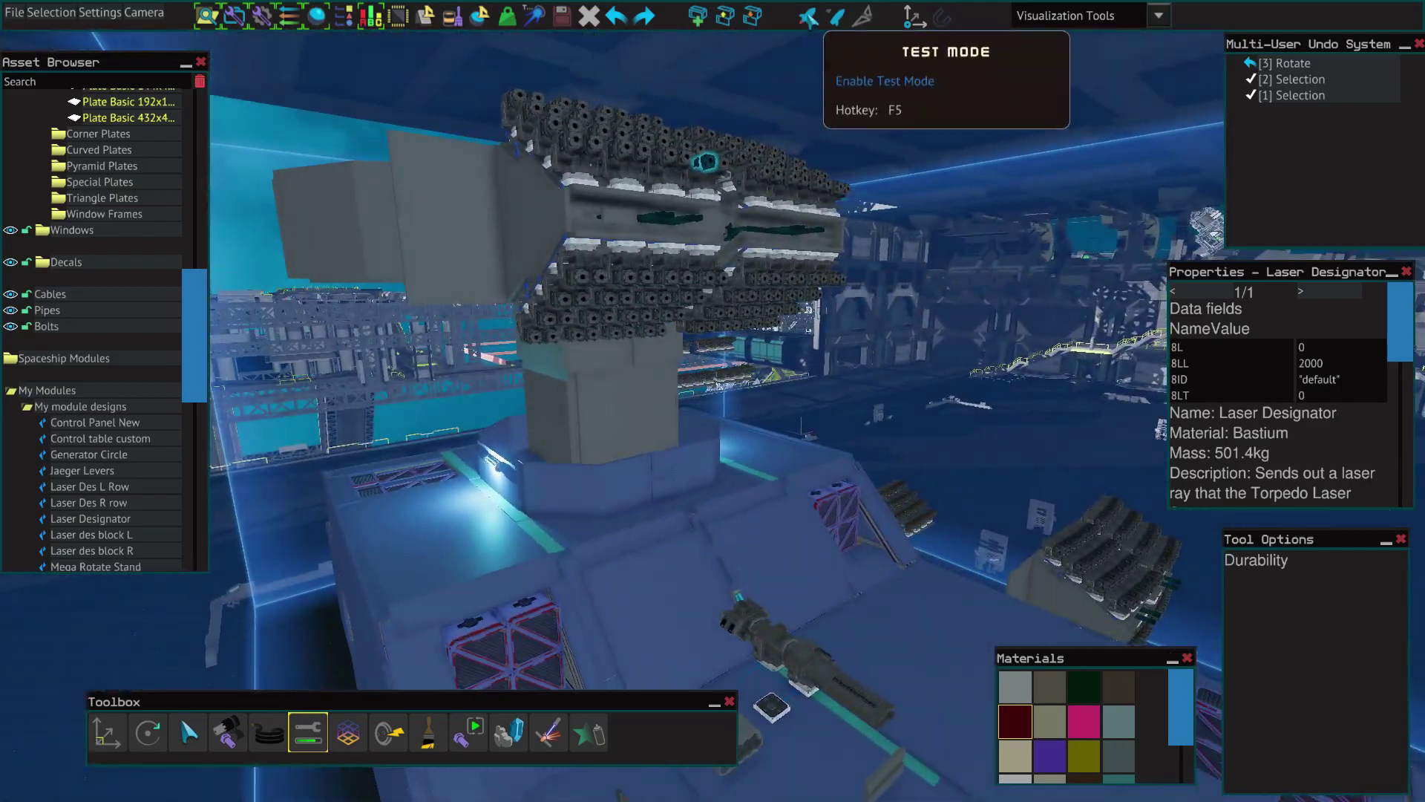
Step: Run the turret build in Test Mode and exit Test Mode
left_click(808, 17)
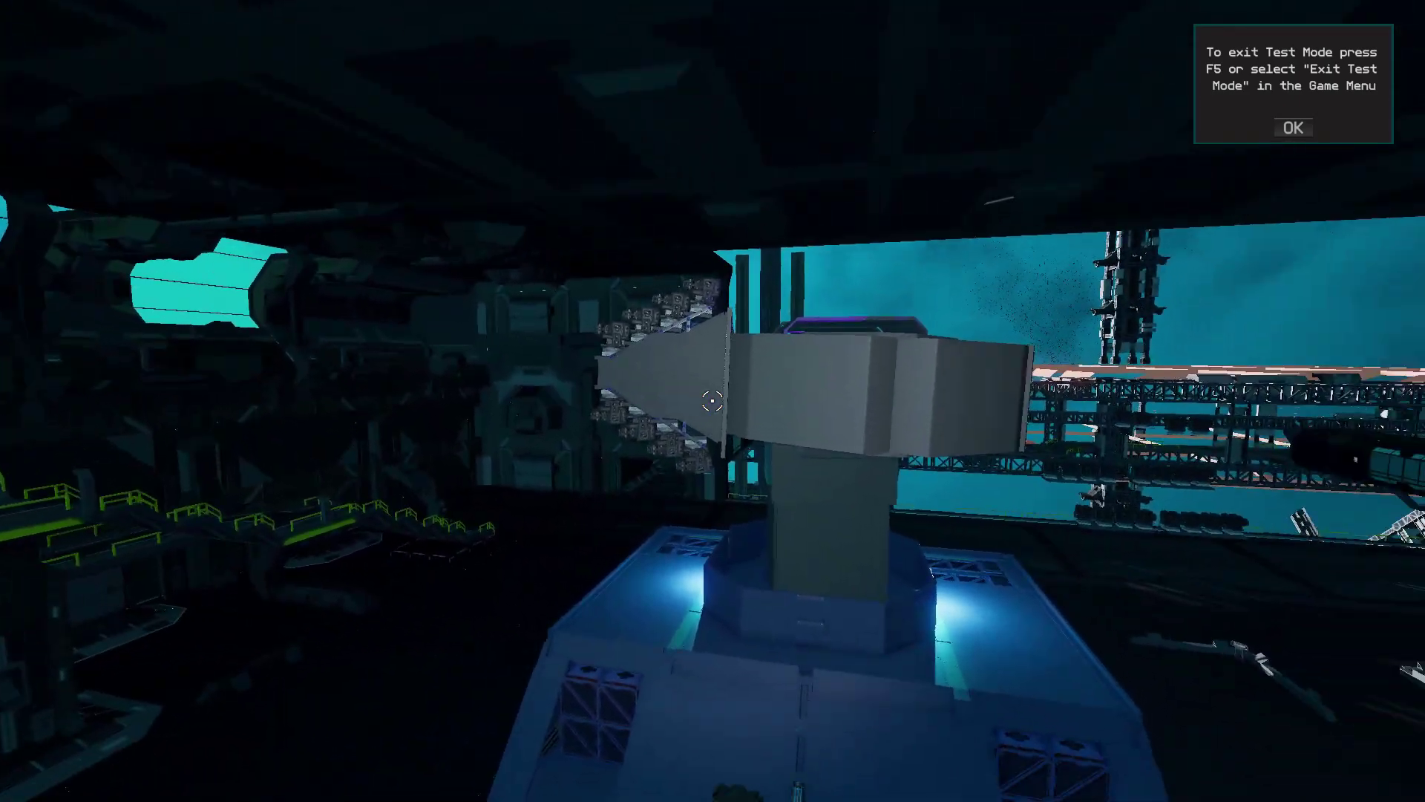
left_click(1294, 128)
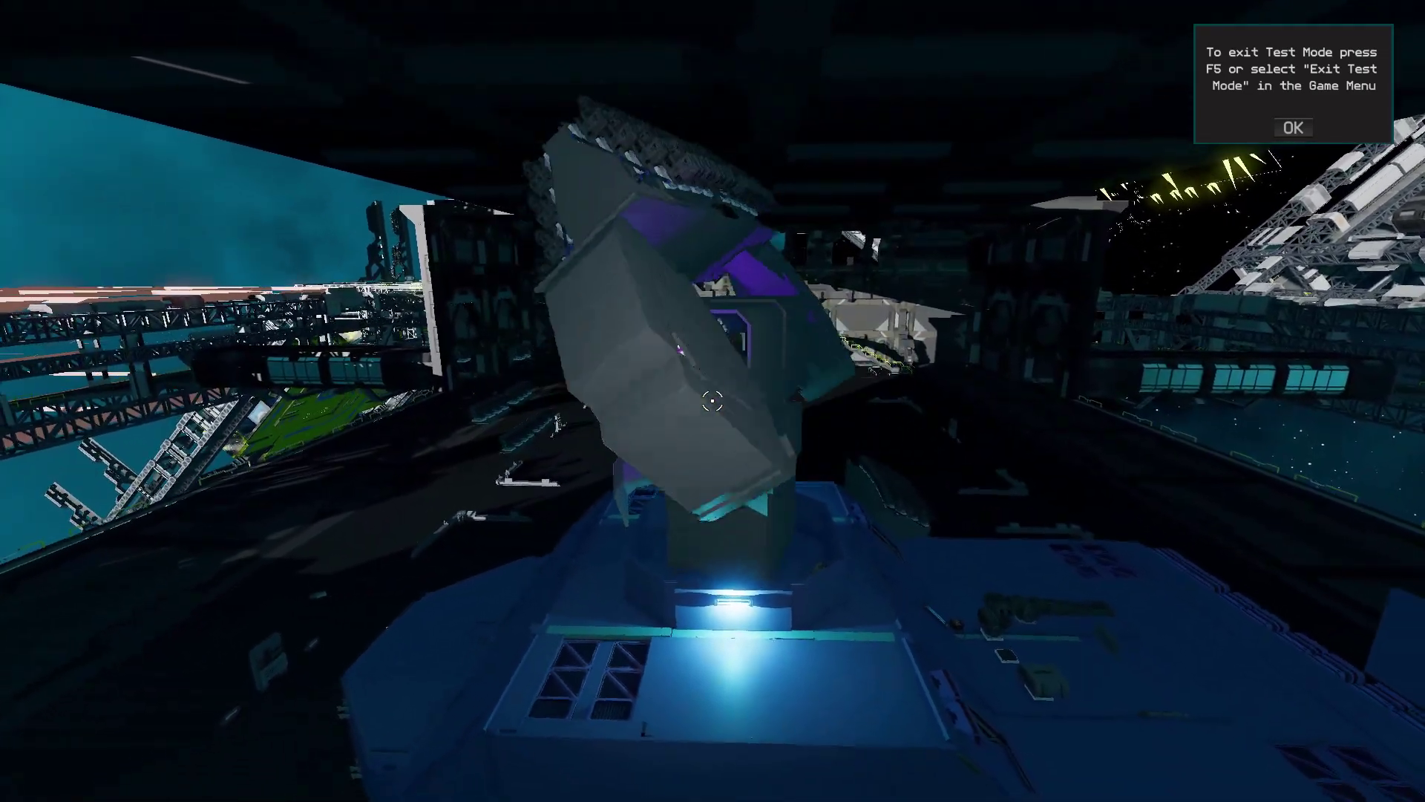
key("Escape")
left_click(715, 474)
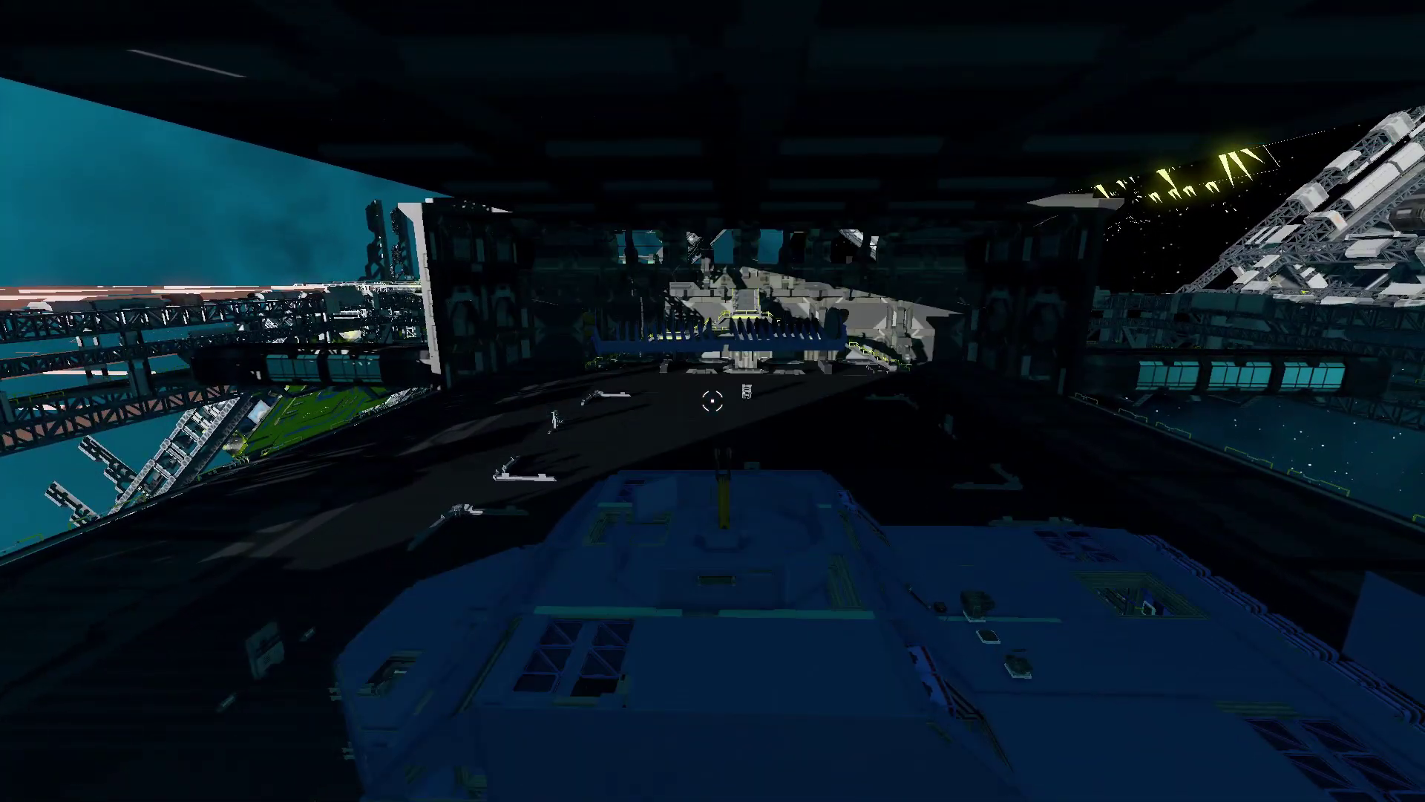